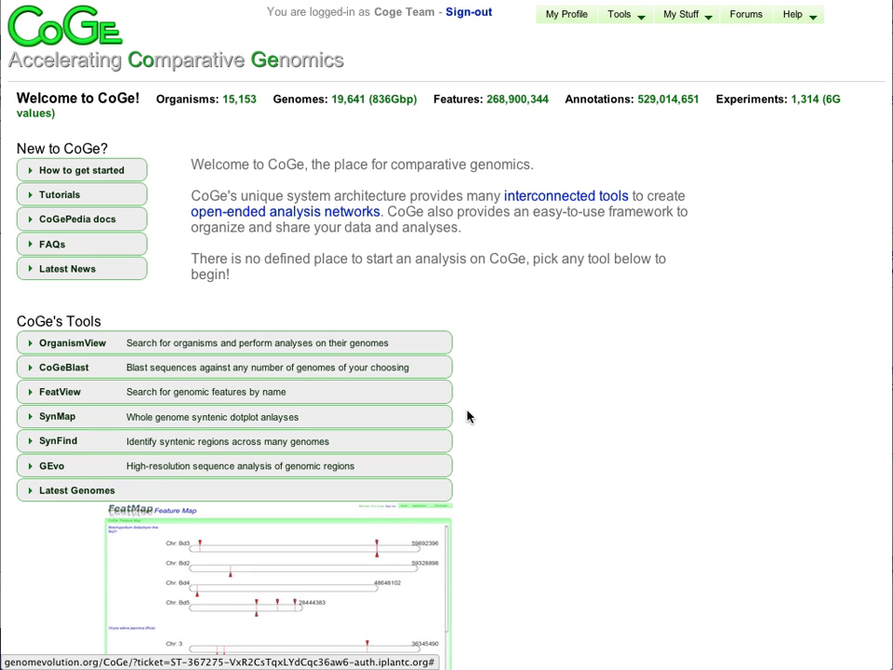
Search OrganismView for 'maize' organisms and select the refgen_v1 assembly 4a.53 genome.
scroll(525, 410, "down", 1)
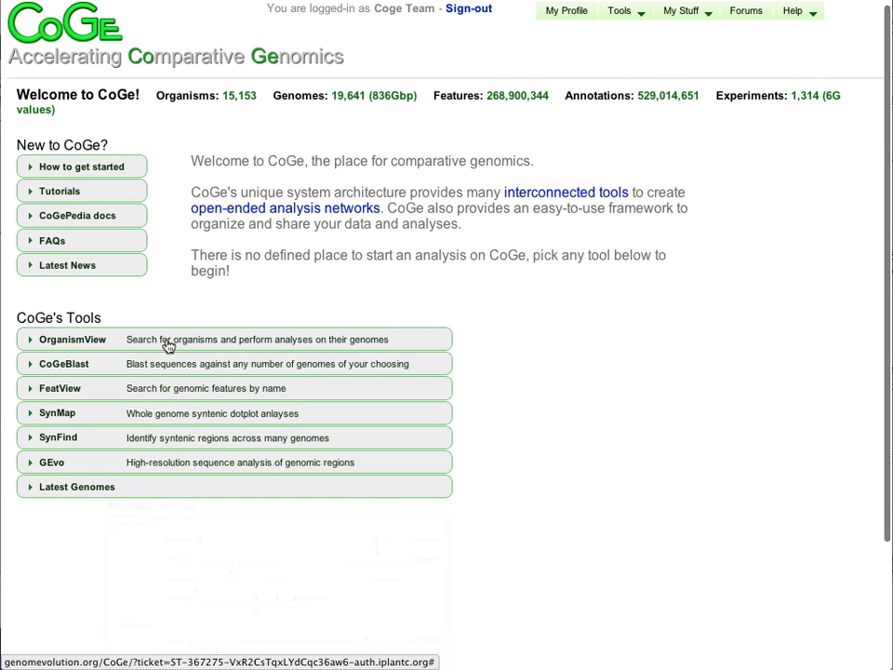
left_click(168, 345)
left_click(201, 127)
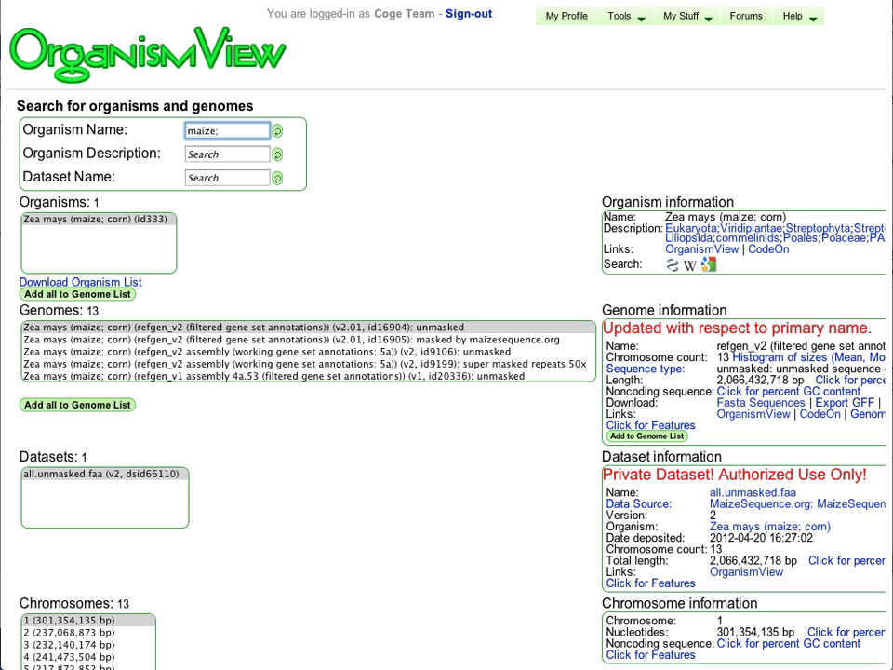
key("BackSpace")
left_click(226, 376)
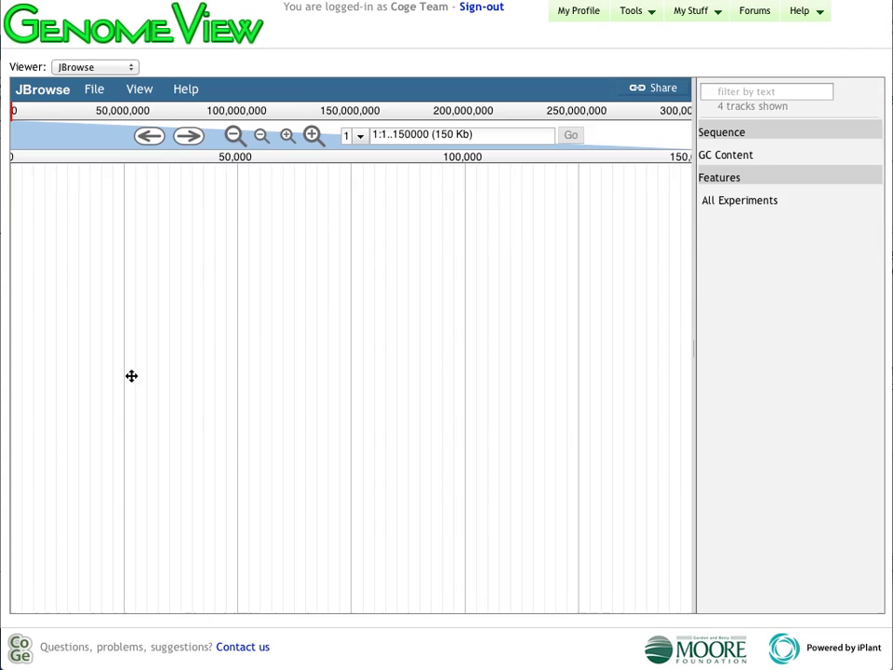
Pan chromosome 1 to 55891..205890 and add the Mo17 rep3 RNA-seq and RIL8 methylation tracks.
left_click_drag(457, 315, 232, 343)
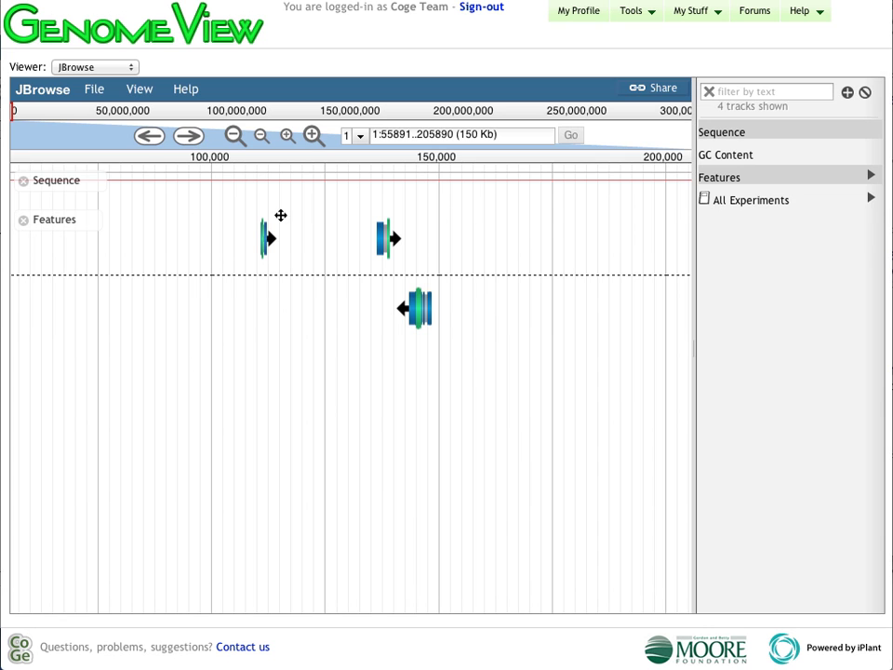
left_click(870, 198)
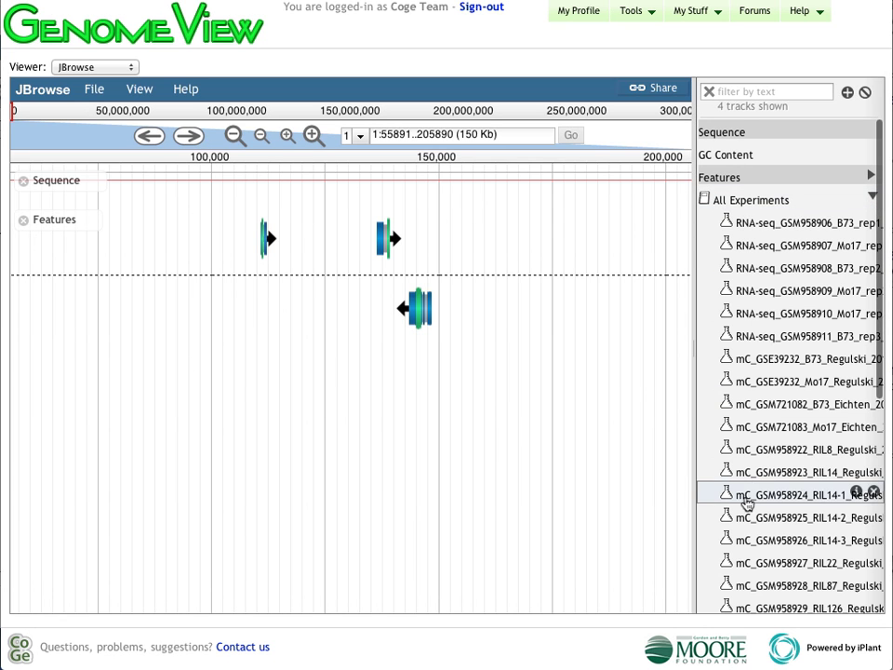
left_click(743, 317)
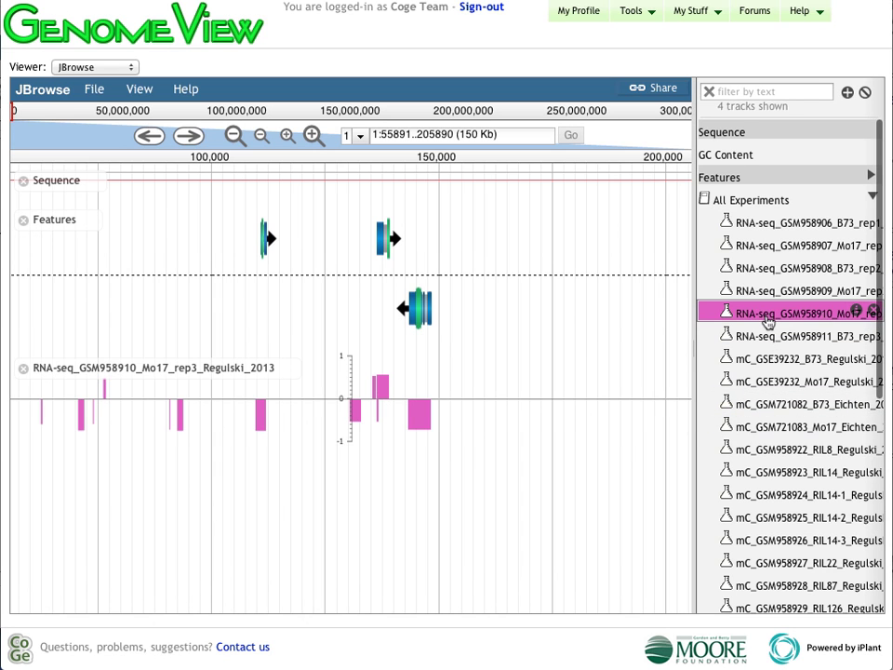
left_click(768, 461)
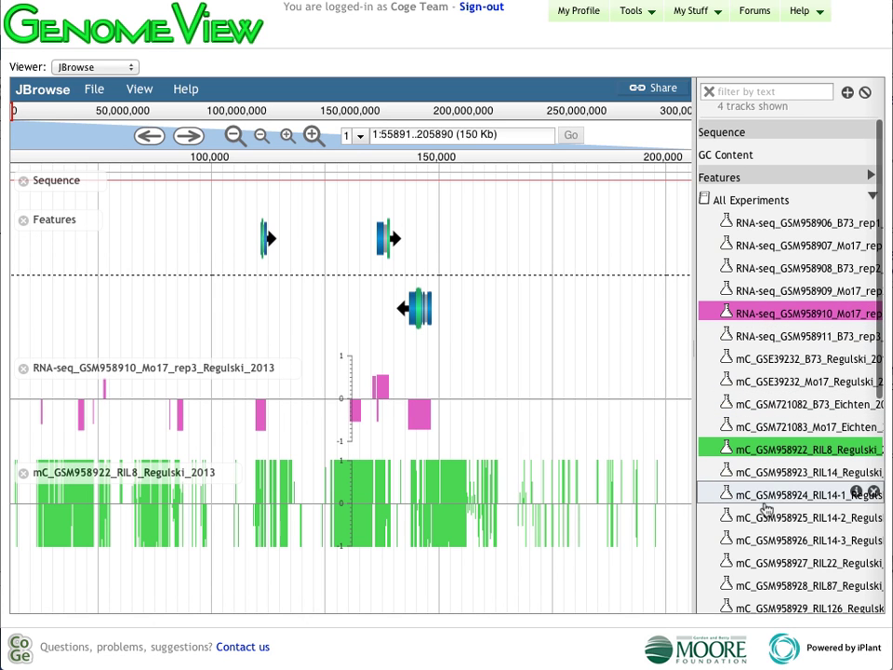
Zoom on gene GRMZM2G093399 down to individual bases near 137,290.
left_click_drag(317, 161, 448, 161)
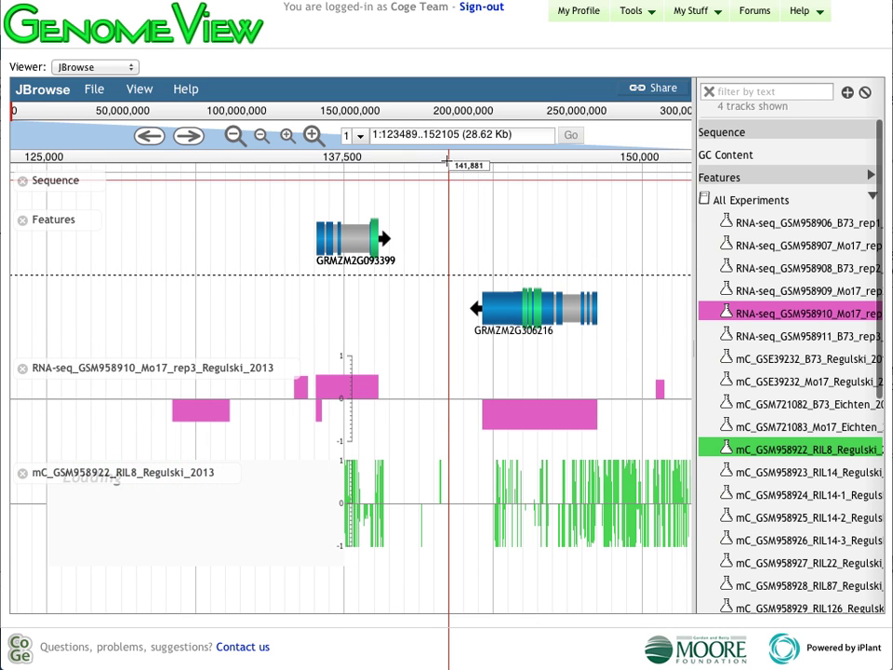
left_click_drag(304, 158, 380, 158)
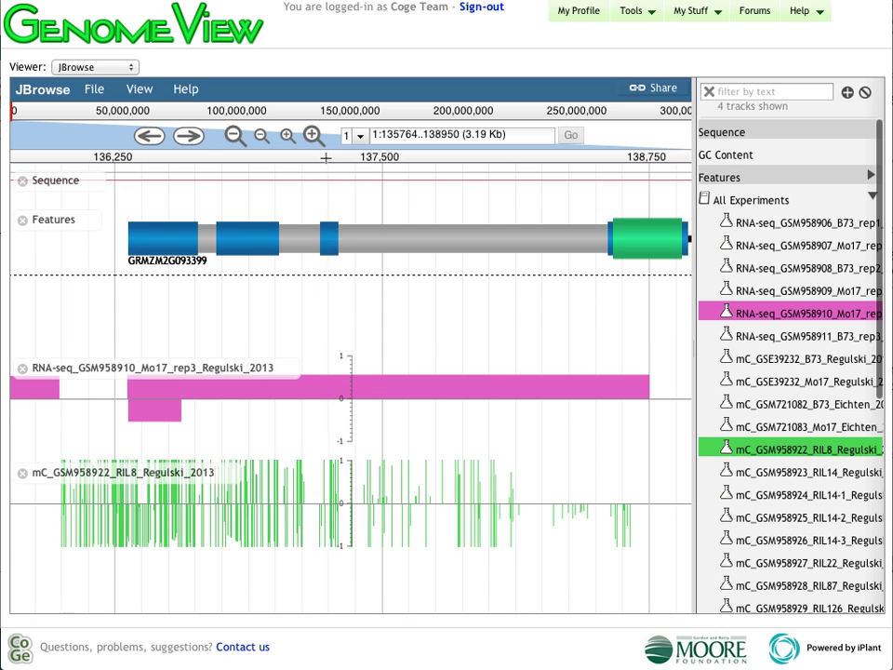
left_click_drag(318, 159, 370, 160)
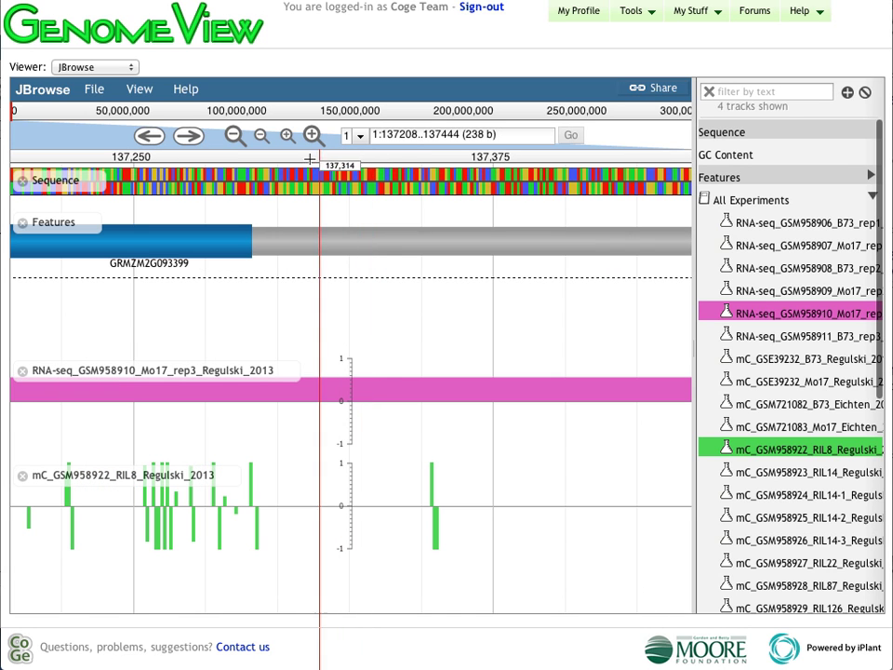
left_click_drag(235, 159, 275, 160)
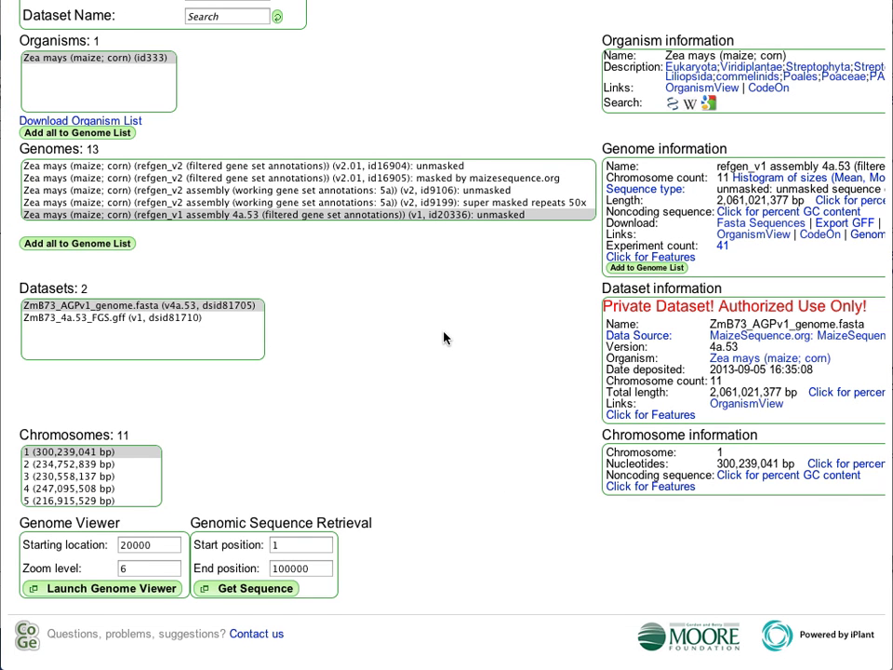
Open SynMap from the maize genome and search 'sorghum' to select Sorghum bicolor (id331) as Organism 2.
scroll(444, 338, "right", 5)
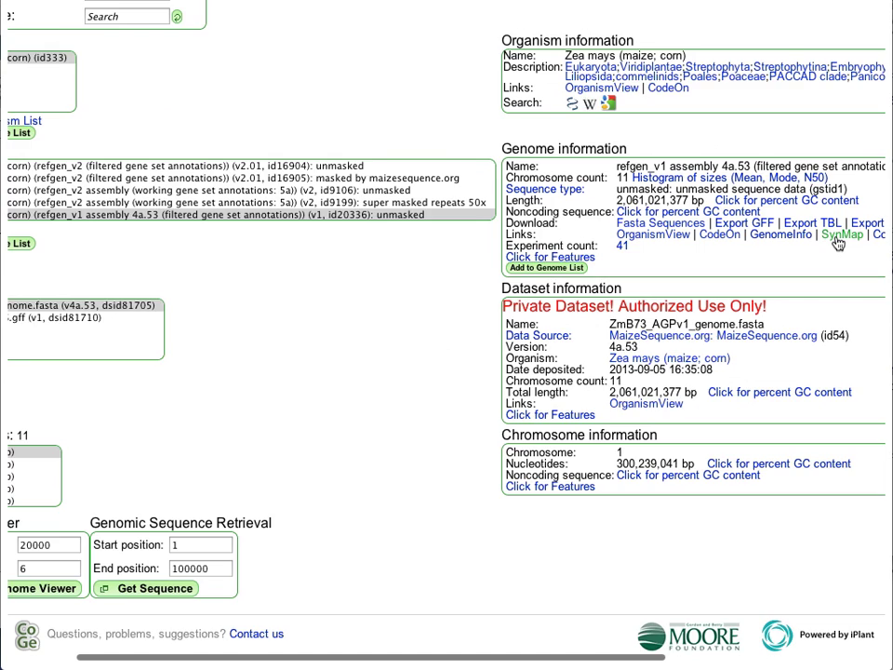
left_click(836, 236)
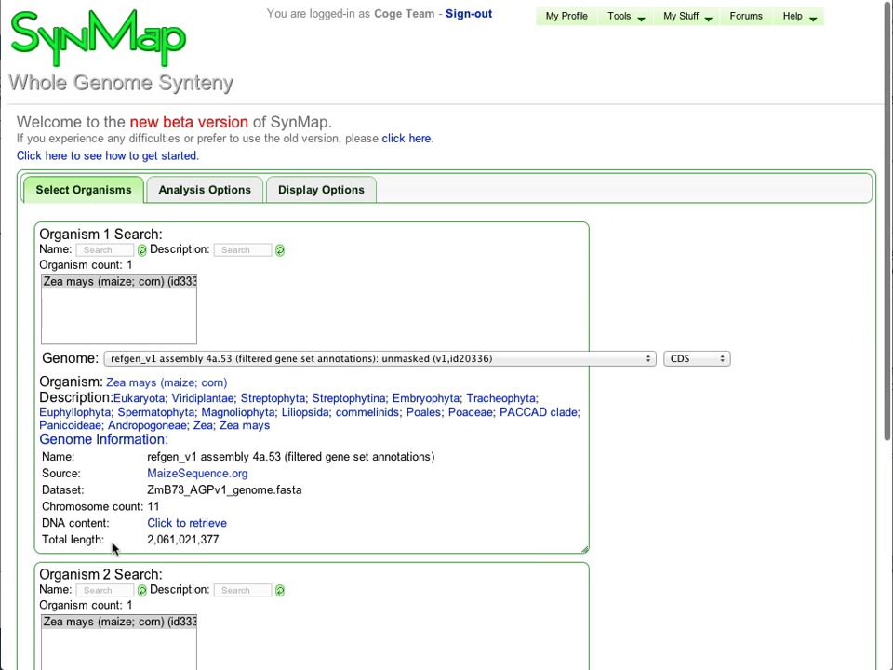
scroll(112, 549, "down", 1)
left_click(108, 550)
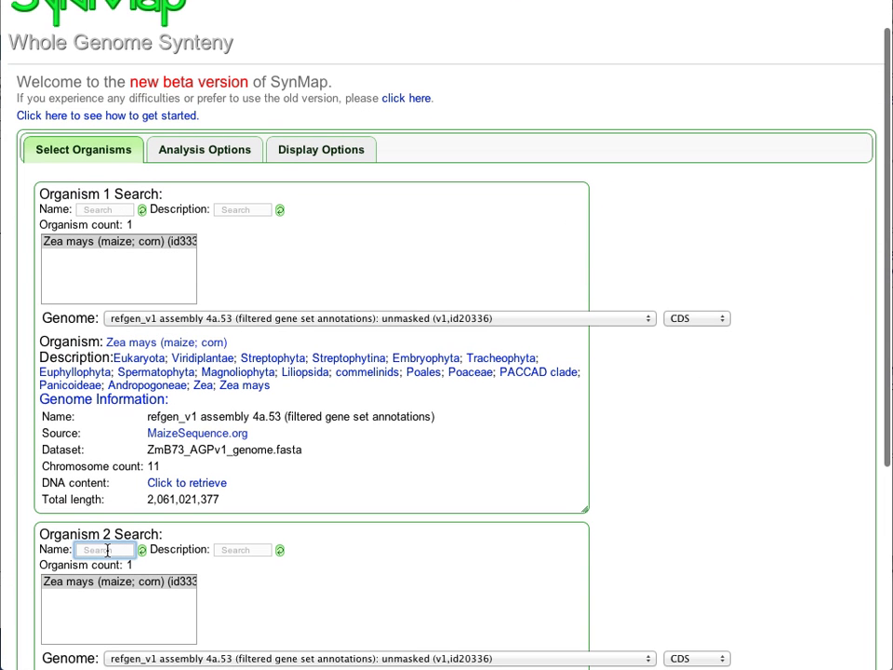
type("sorgh")
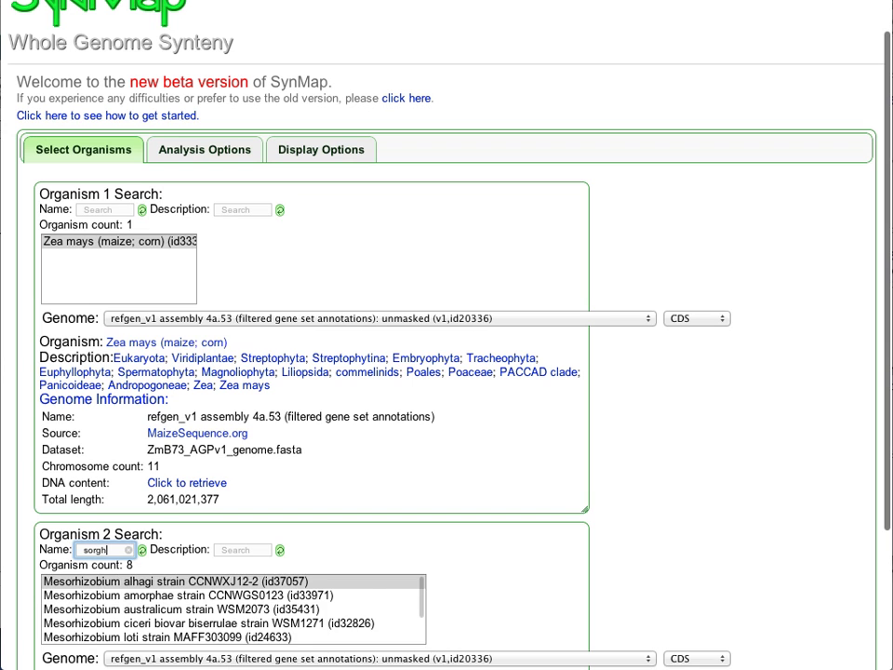
type("um")
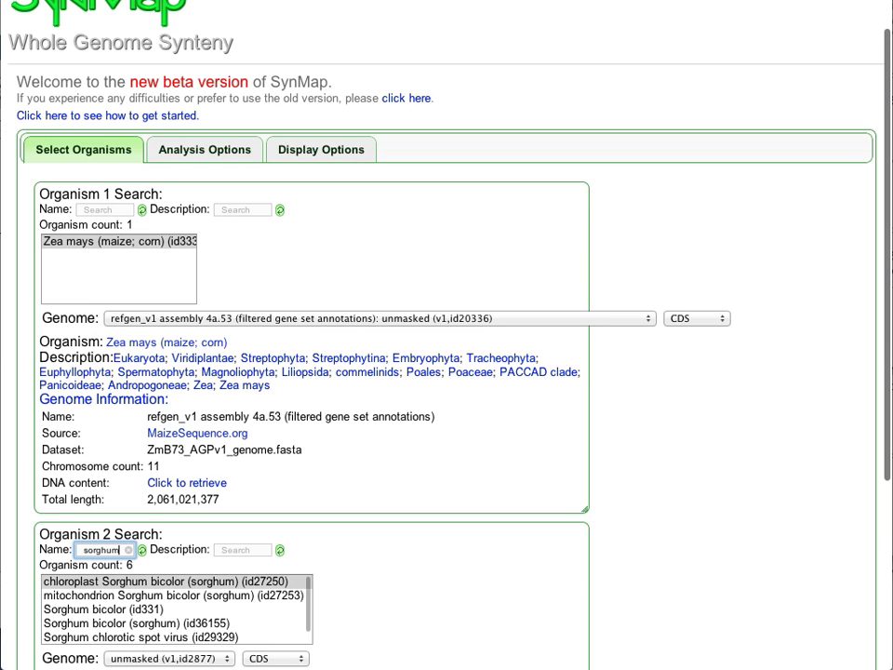
left_click(119, 610)
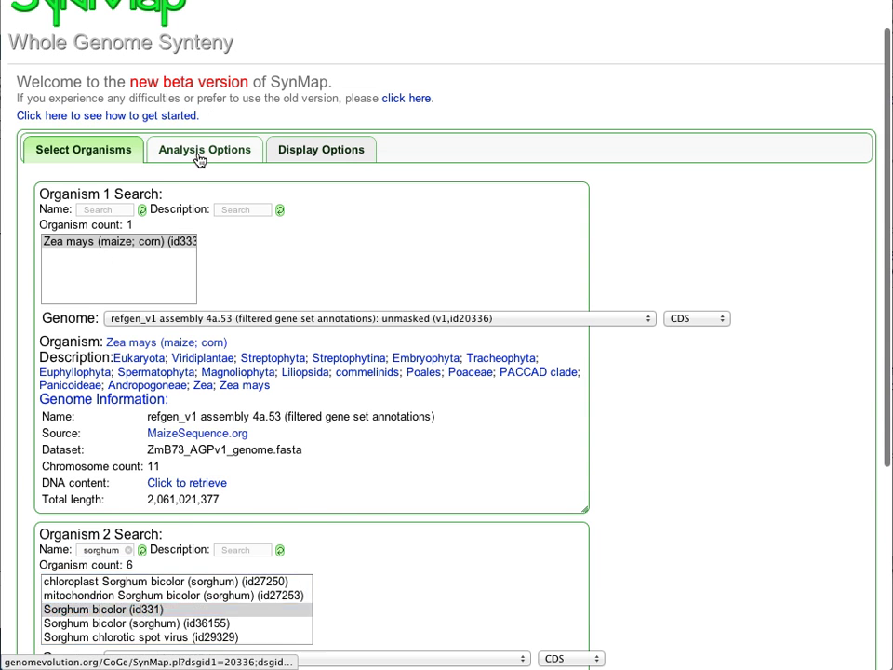
Set the CodeML colouring of syntenic pairs to Synonymous (Ks).
left_click(201, 151)
left_click(378, 473)
left_click(379, 485)
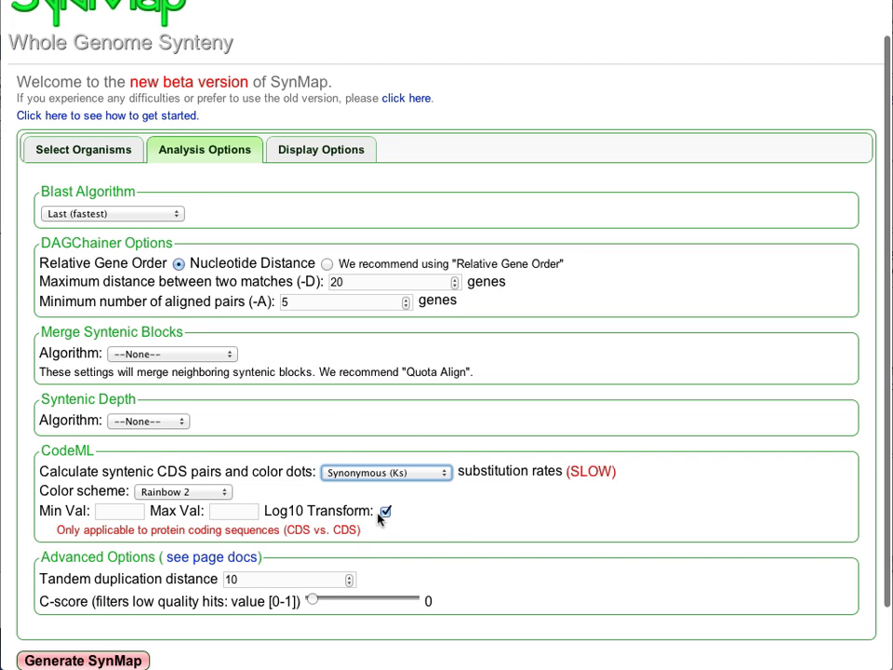
Set dotplot axes to Genes and Square with Single color diagonals, then generate SynMap.
left_click(298, 152)
scroll(227, 369, "up", 1)
left_click(226, 405)
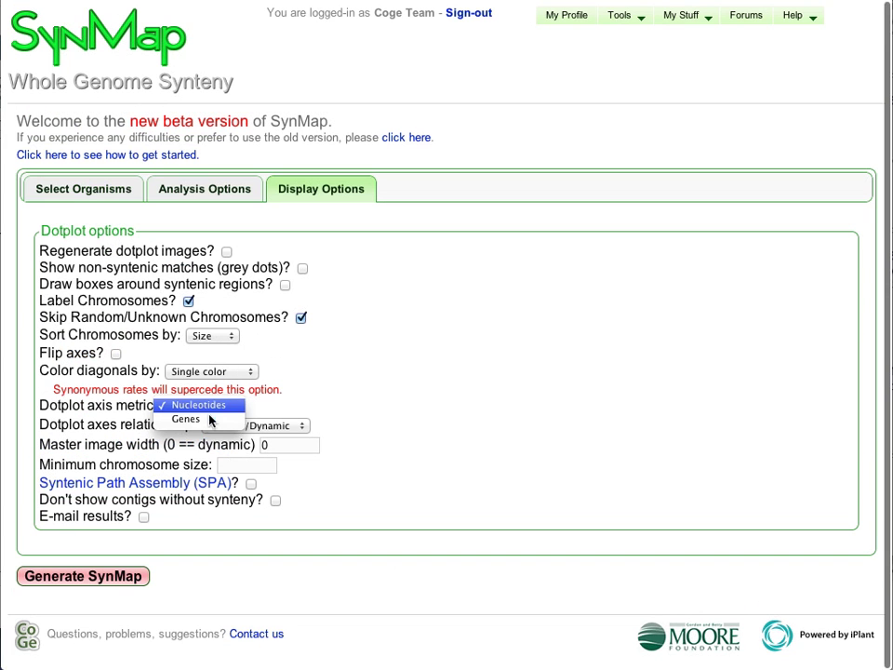
left_click(214, 375)
left_click(215, 372)
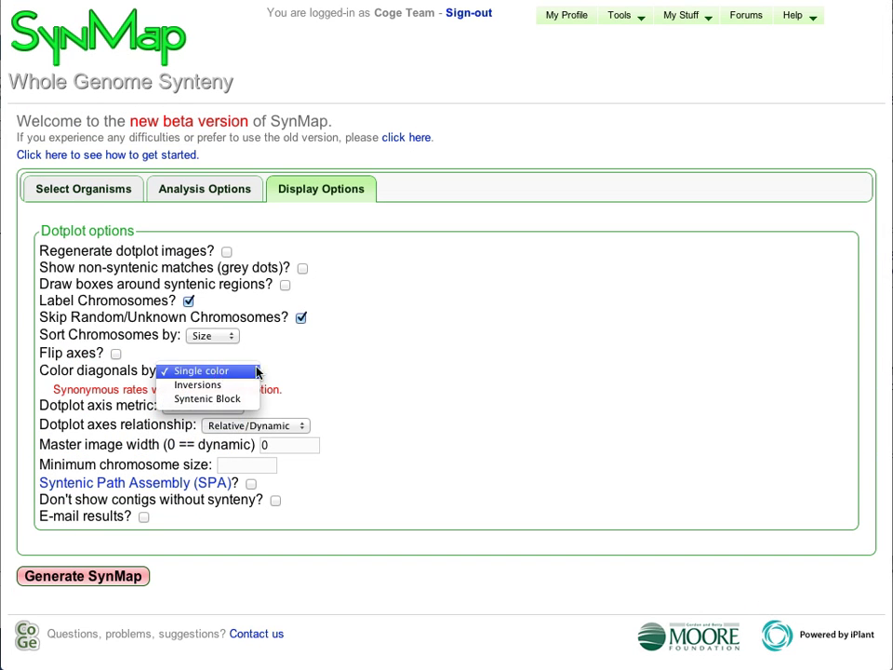
left_click(258, 372)
left_click(253, 425)
left_click(253, 410)
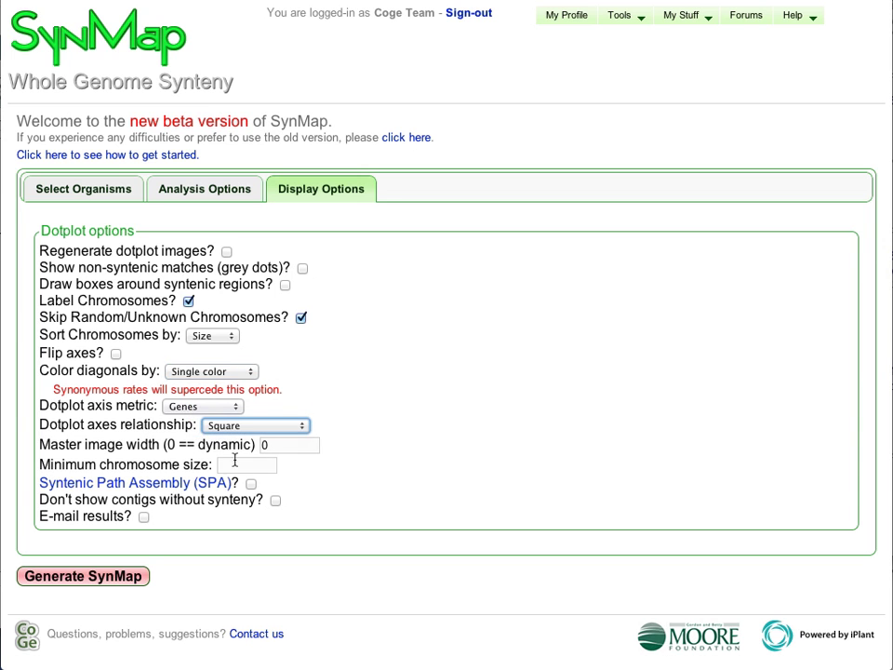
left_click(110, 573)
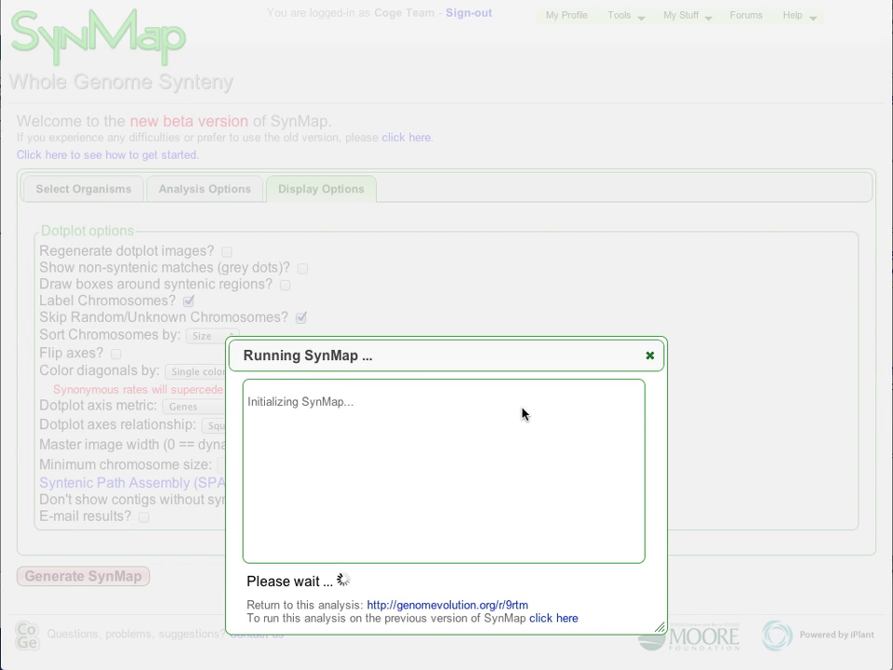
Move the Running SynMap report up and close it once it shows Finished!
left_click_drag(337, 366, 320, 126)
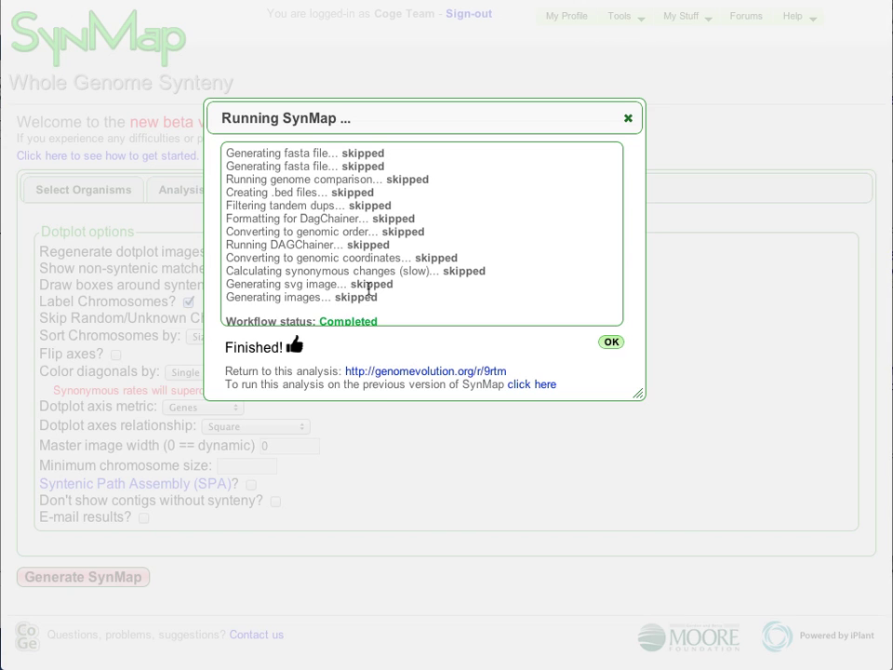
left_click(611, 341)
scroll(542, 243, "down", 5)
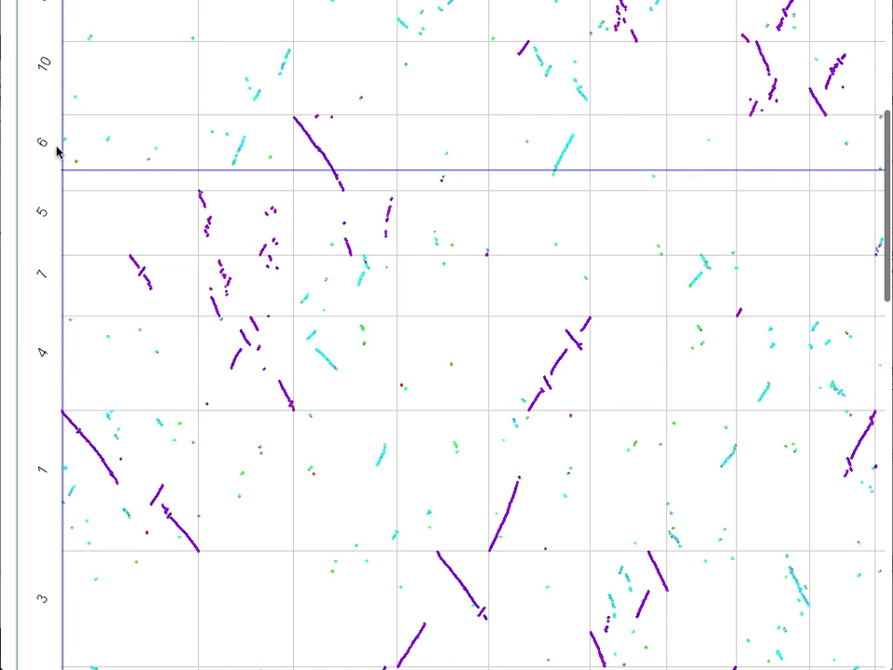
scroll(96, 414, "down", 5)
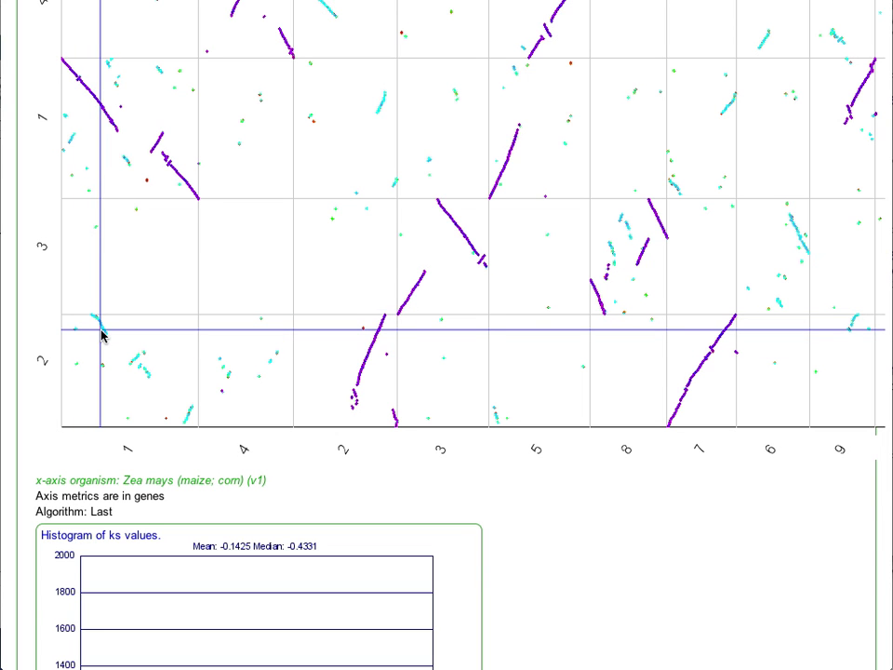
Zoom into the maize chr 5 versus sorghum chr 1 block and inspect gene pairs like GRMZM2G461948_T01/Sb01g011845.
left_click(476, 188)
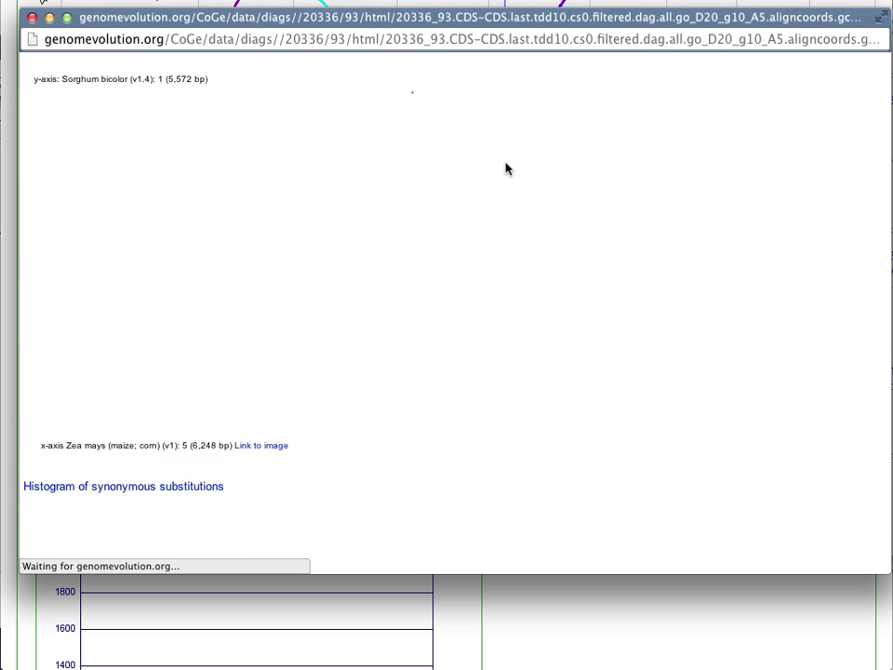
left_click(87, 262)
left_click(172, 405)
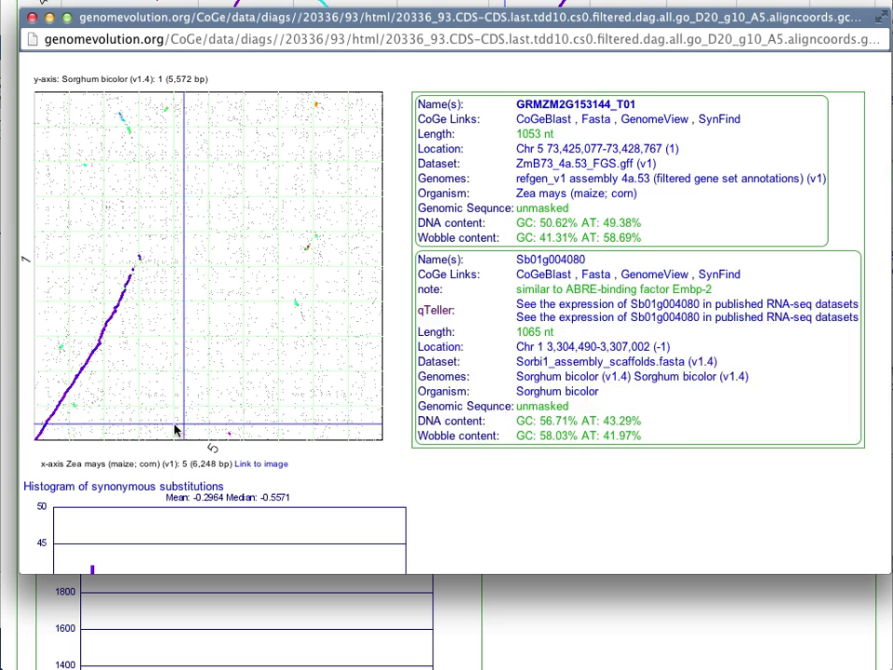
left_click(90, 359)
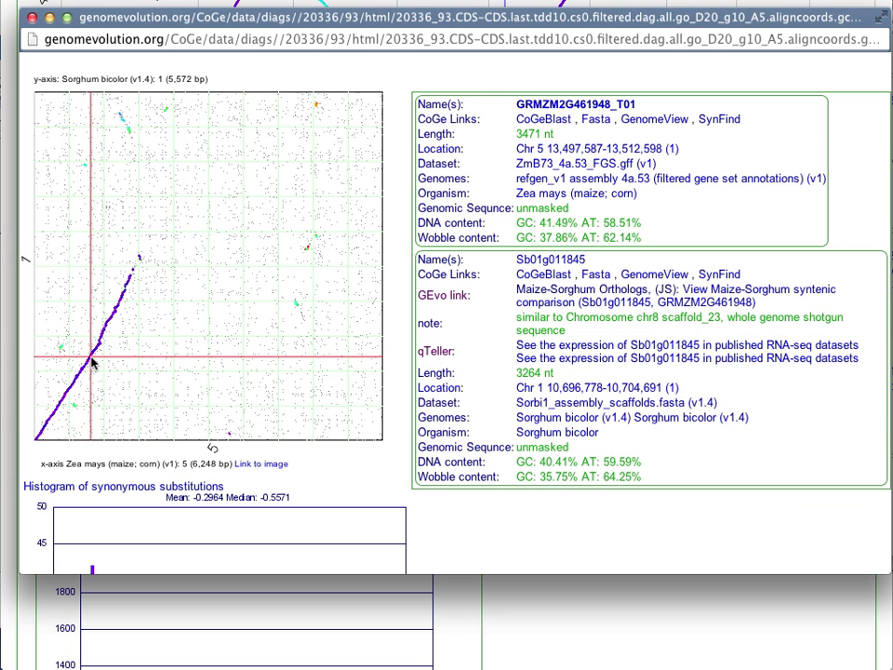
left_click(93, 365)
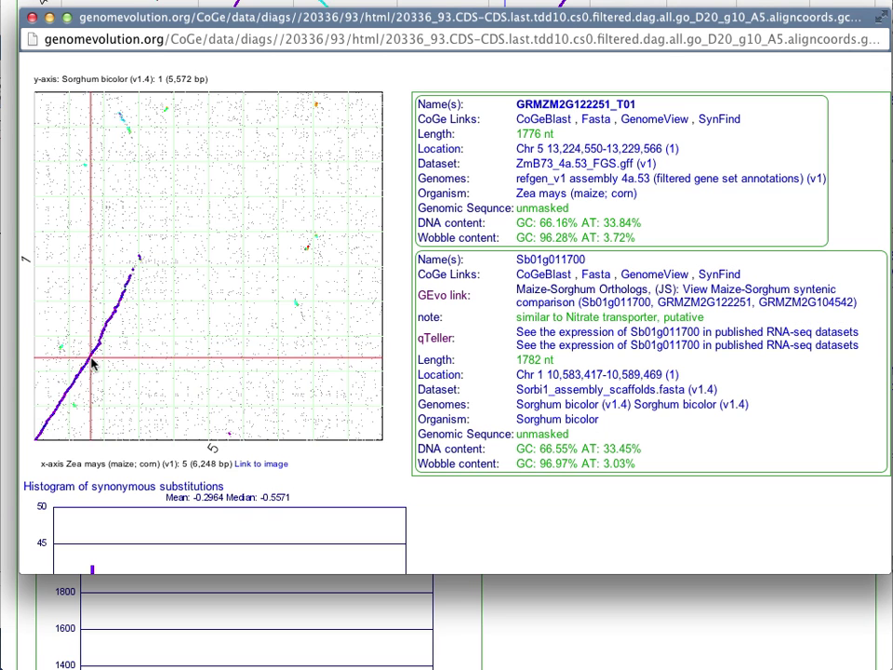
Open GEvo for the gene pair, mask both sequences Non-CDS, and apply 200000 bp flanks to all.
left_click(93, 365)
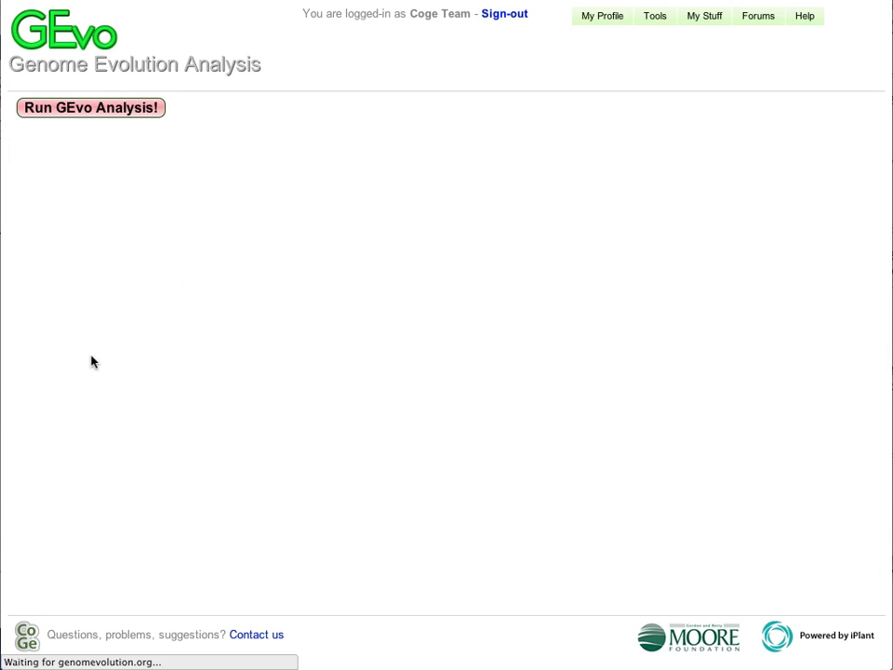
left_click(147, 428)
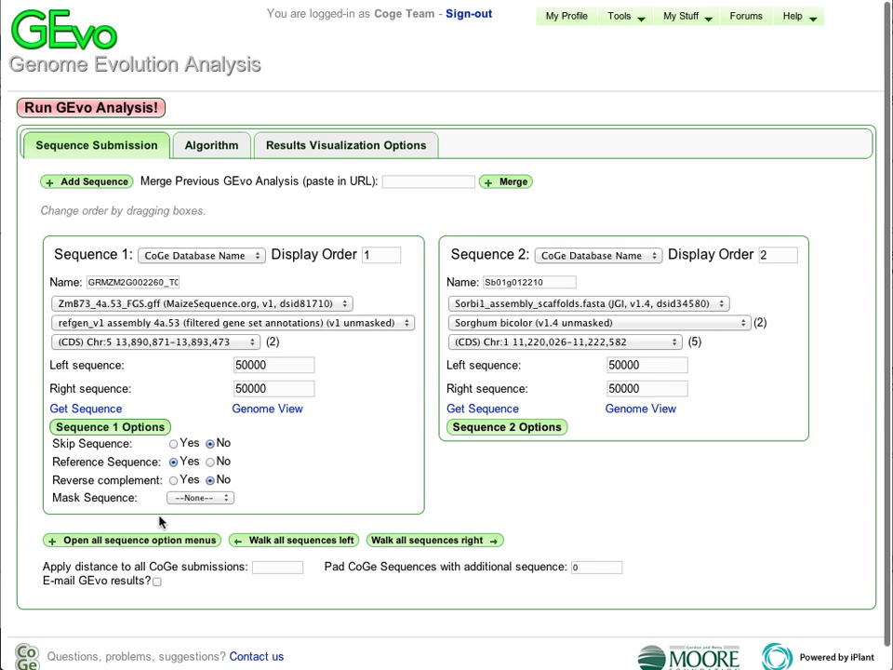
left_click(191, 497)
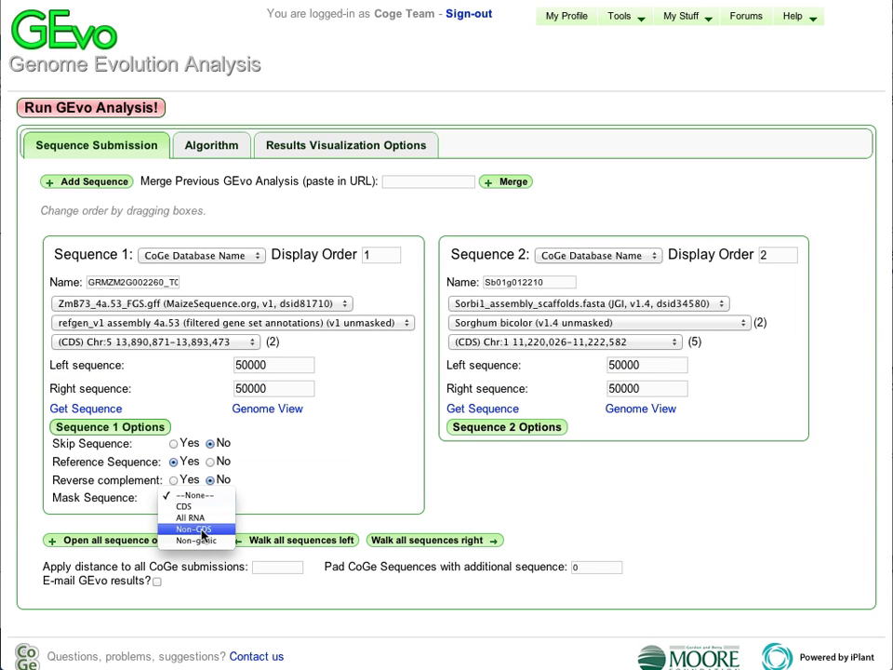
left_click(195, 529)
left_click(507, 427)
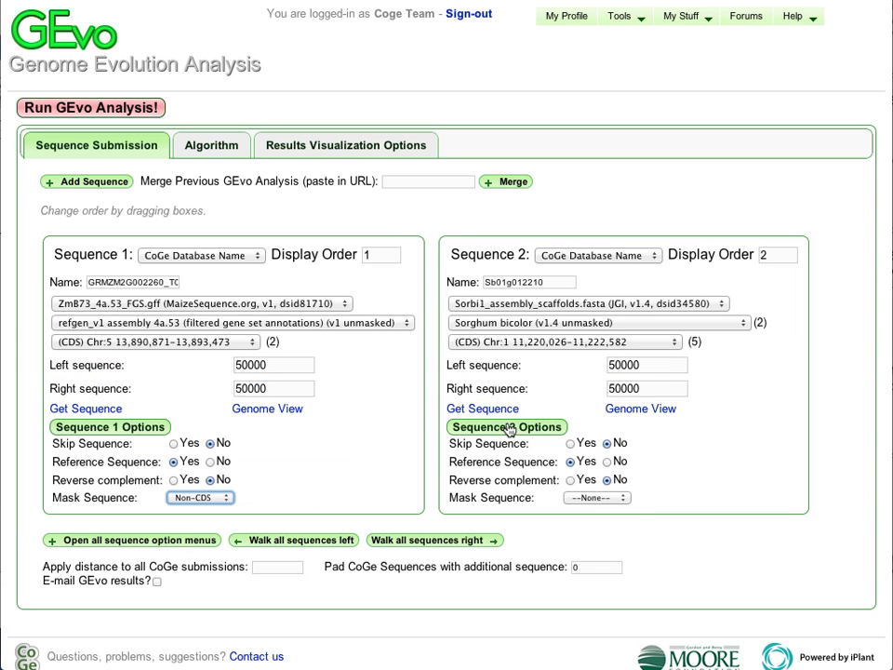
left_click(591, 499)
left_click(600, 529)
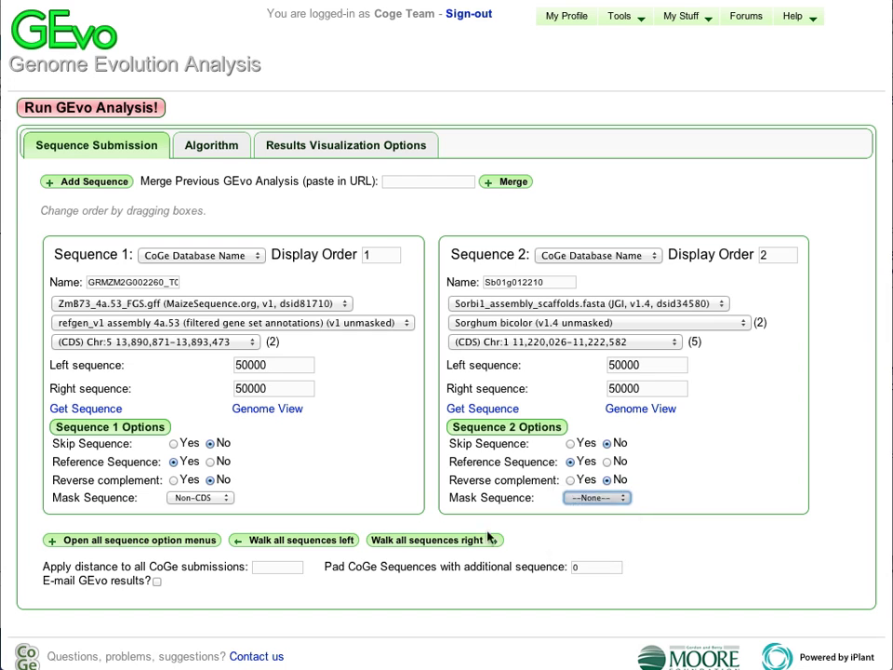
left_click(272, 568)
type("200")
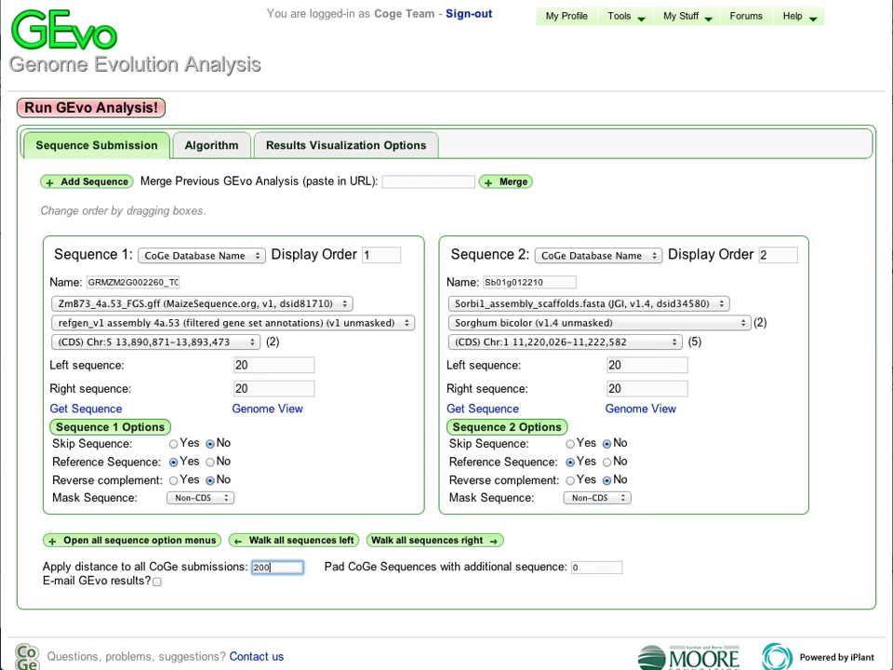
type("00")
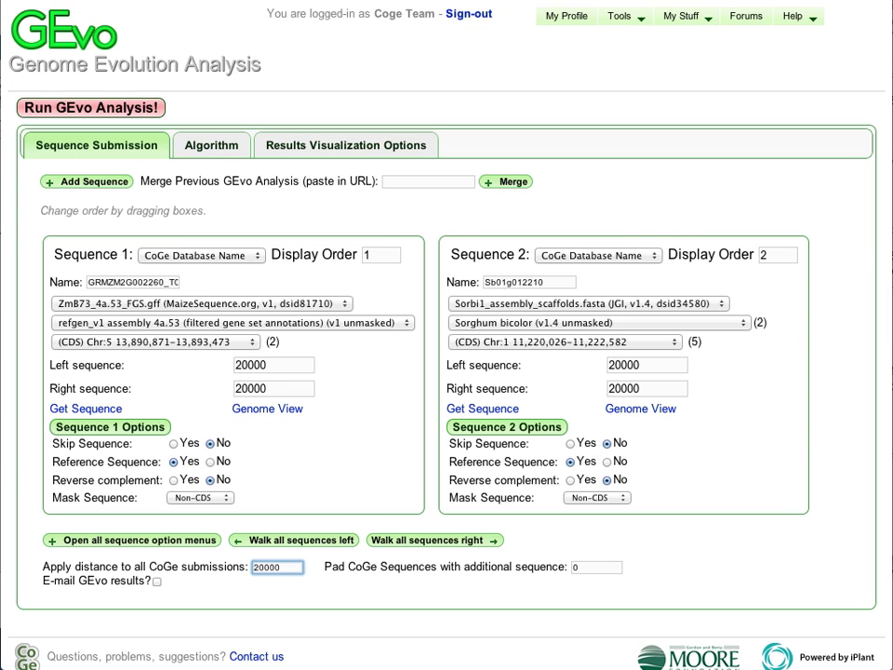
type("0")
Run the GEvo analysis and draw connectors between matching maize and sorghum HSPs.
left_click(82, 107)
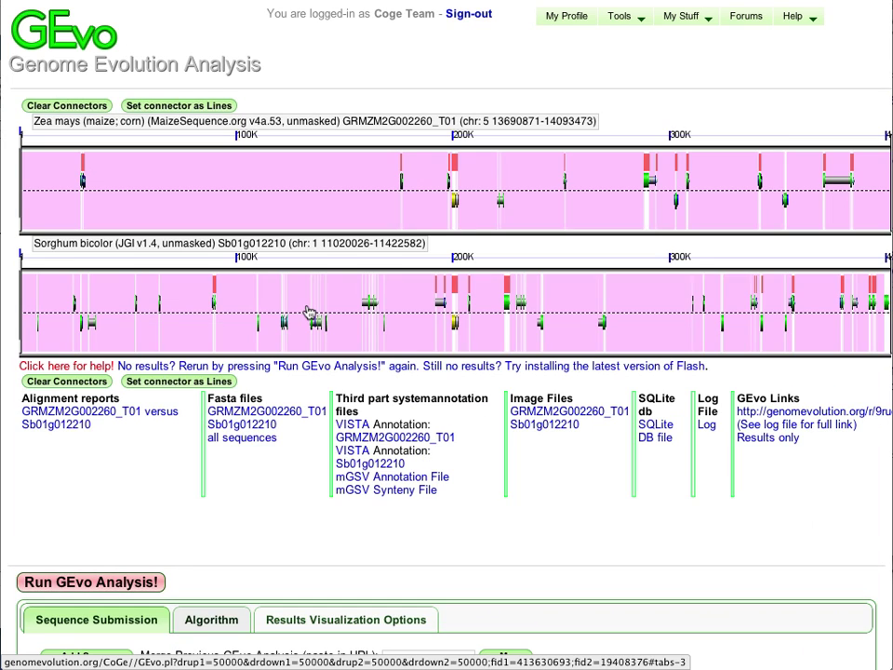
left_click(456, 166)
left_click_drag(566, 107, 371, 505)
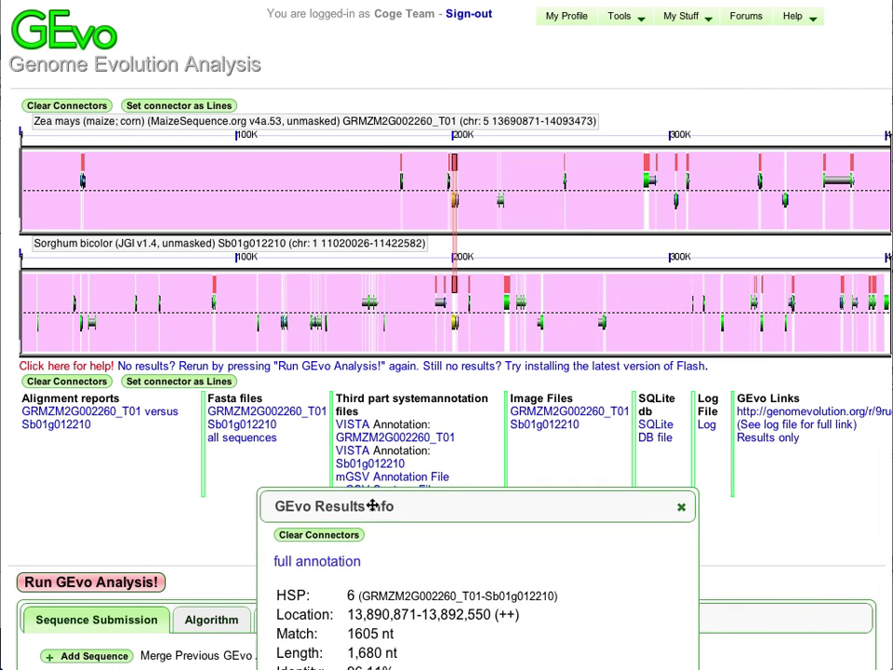
left_click(436, 283)
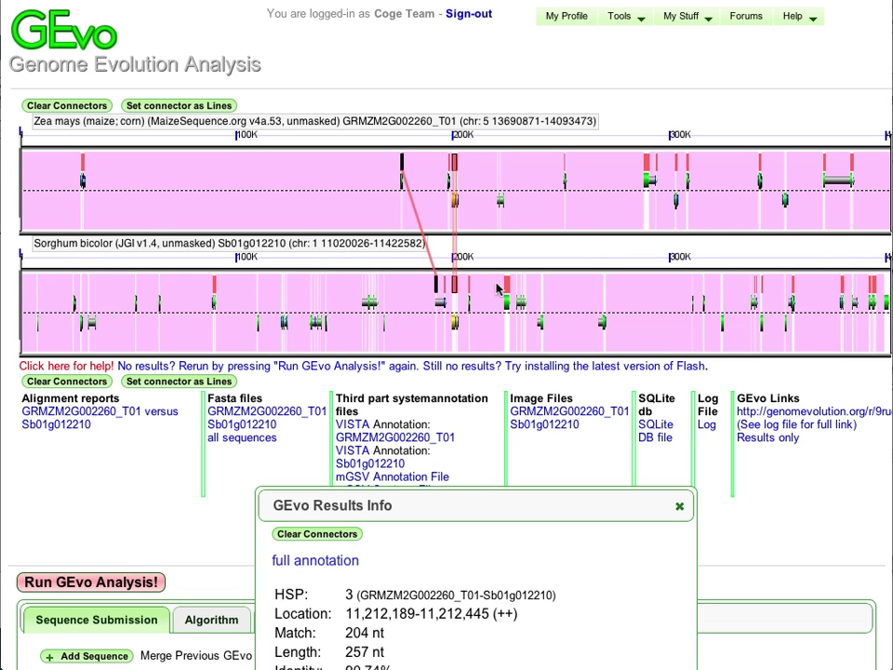
left_click(507, 285)
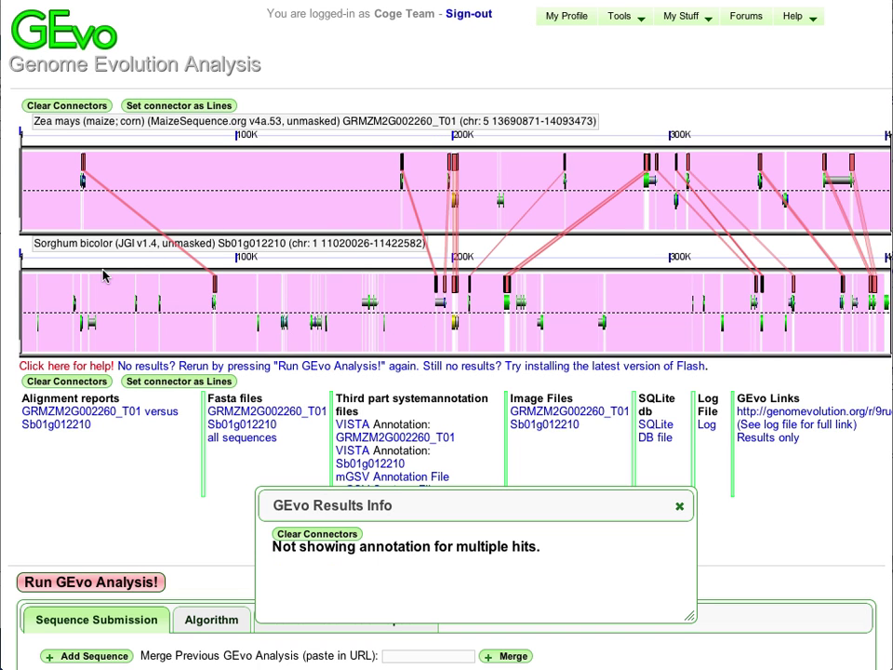
Show the full annotation for sorghum gene Sb01g012230 in the results info box.
left_click_drag(423, 512, 242, 413)
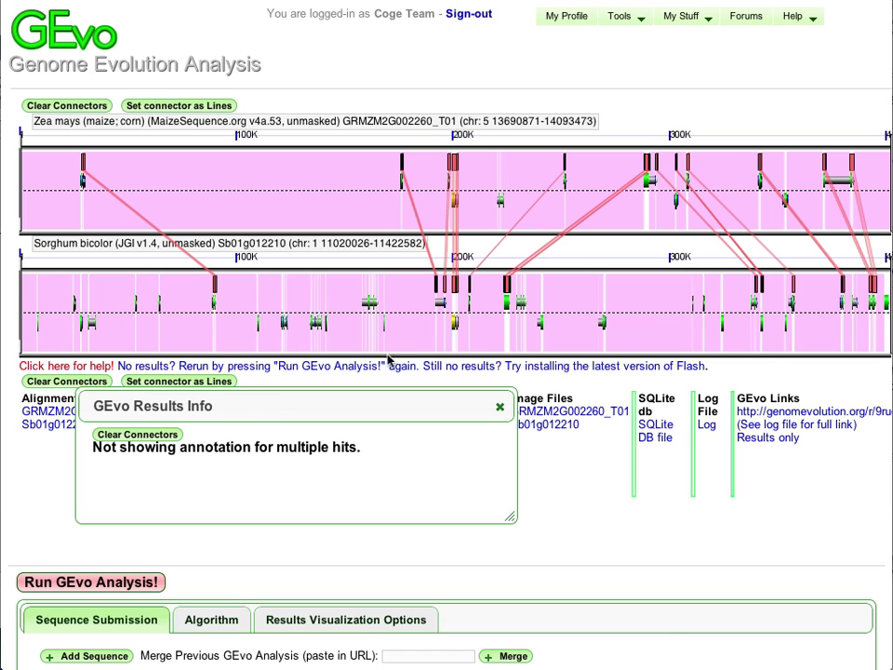
left_click(509, 304)
left_click_drag(408, 407, 408, 139)
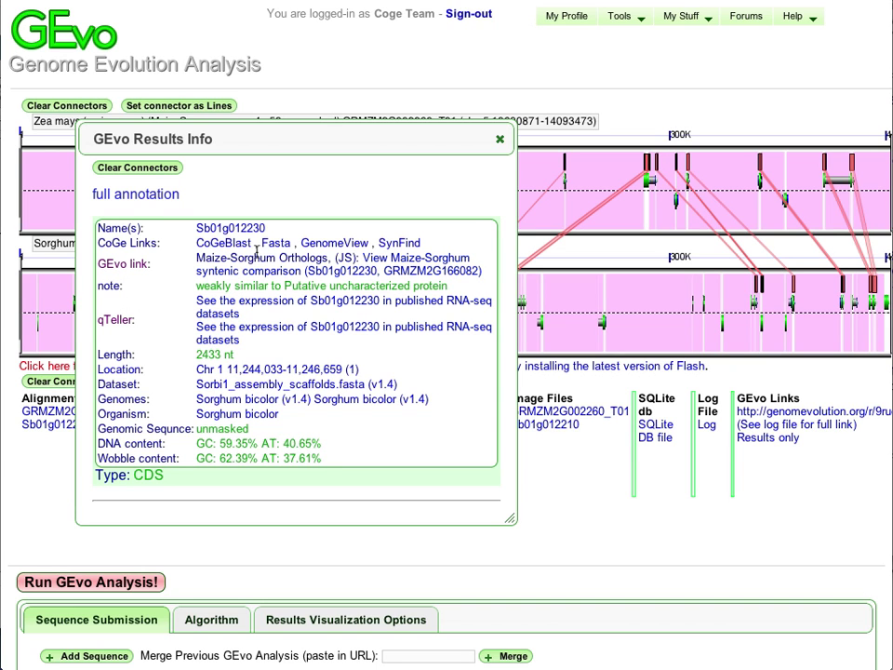
Send the Sb01g012230 sequence to CoGeBlast and add Setaria italica (foxtail millet) as a target.
left_click_drag(299, 138, 384, 186)
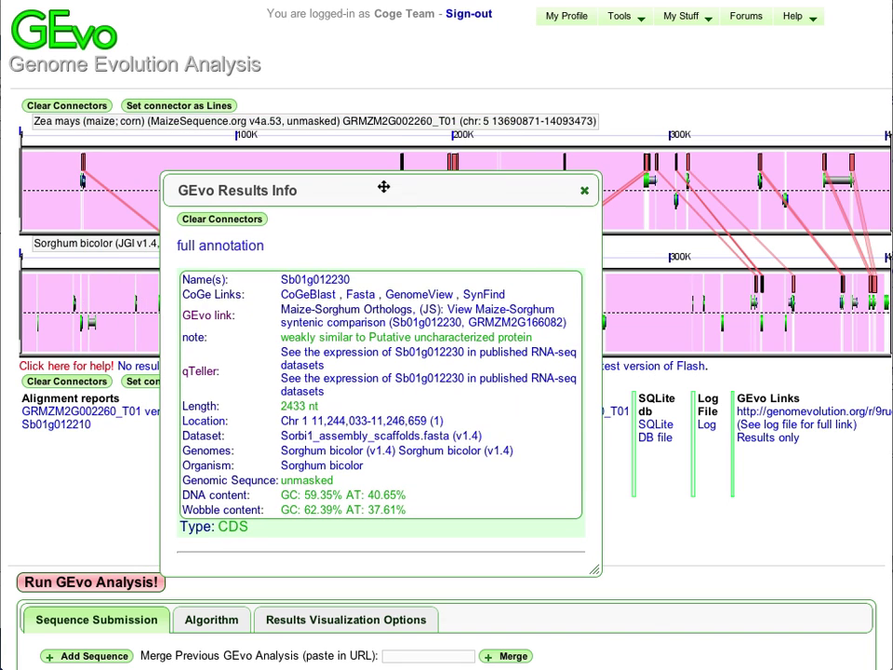
left_click(319, 299)
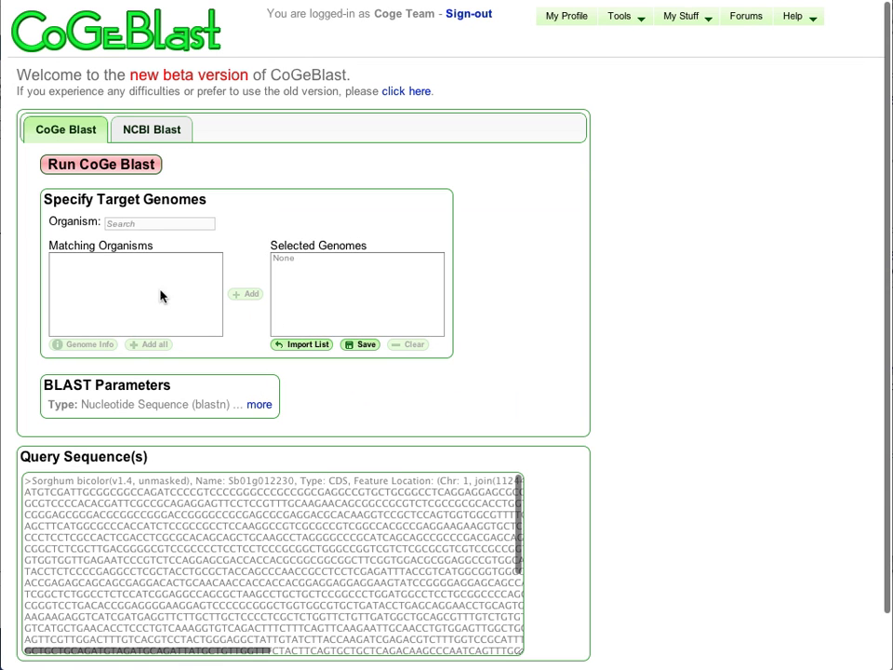
left_click(133, 226)
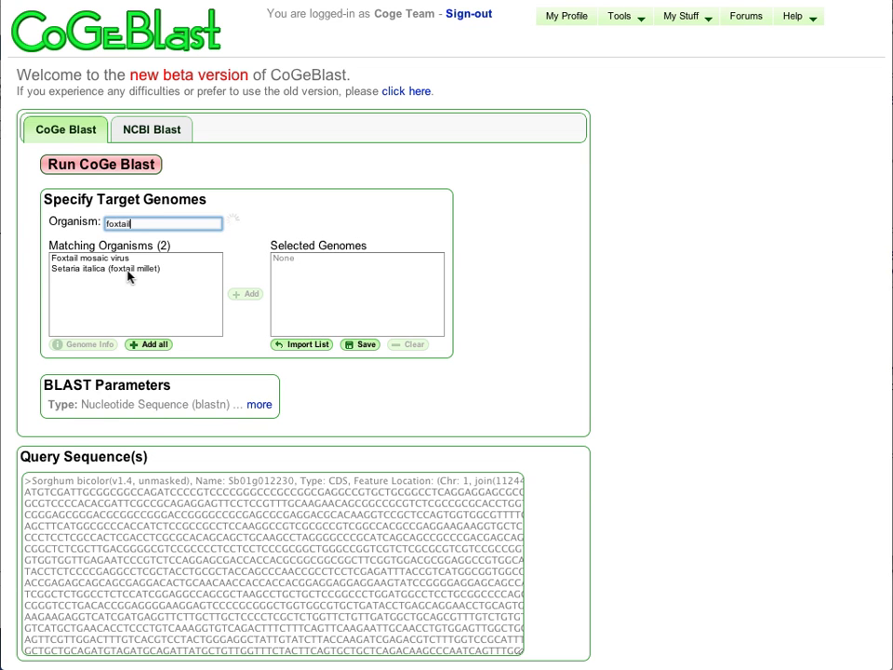
left_click(130, 269)
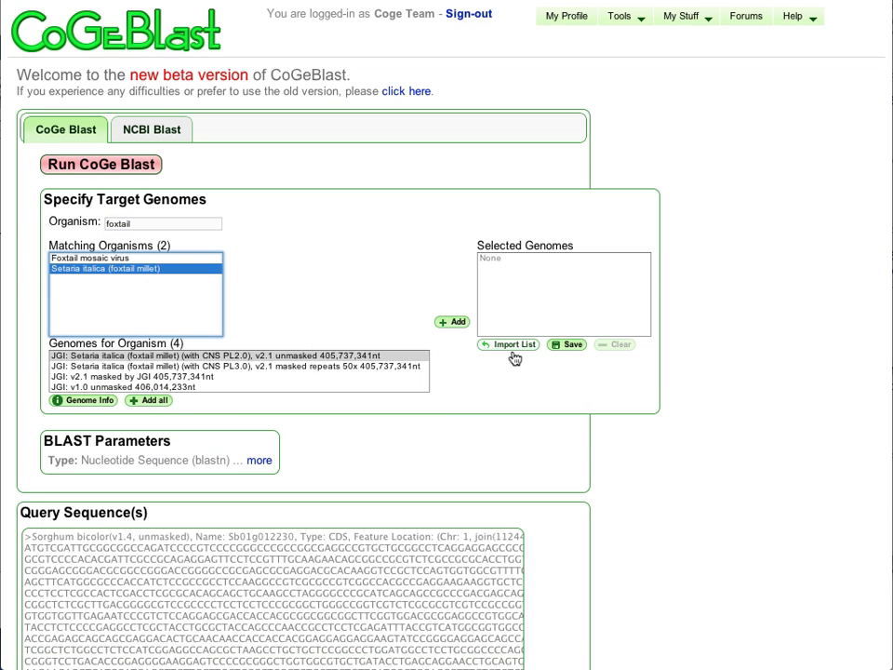
left_click(450, 322)
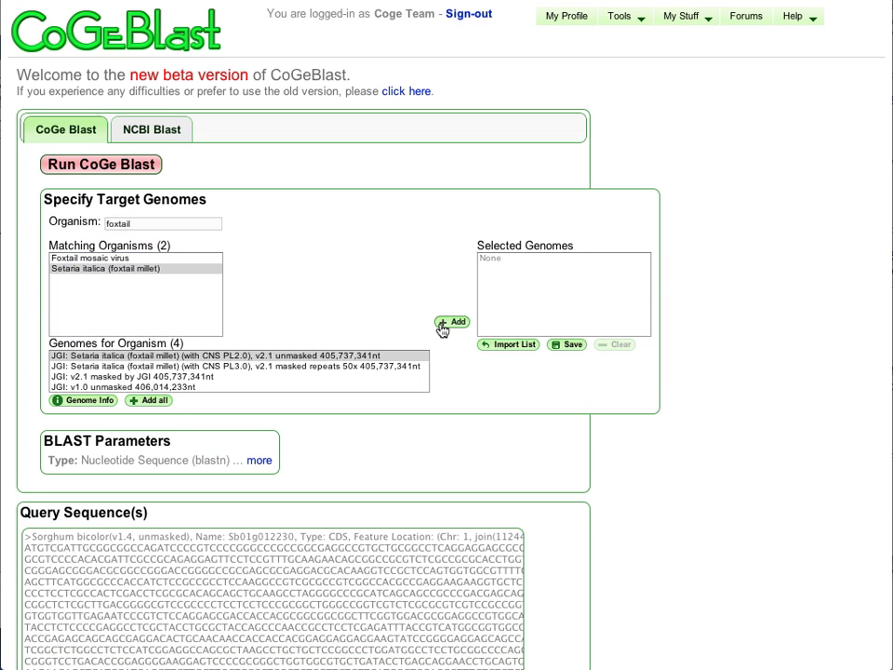
Add Brachypodium distachyon Bd21 as a second target and run the BLAST.
double_click(147, 225)
type("bra")
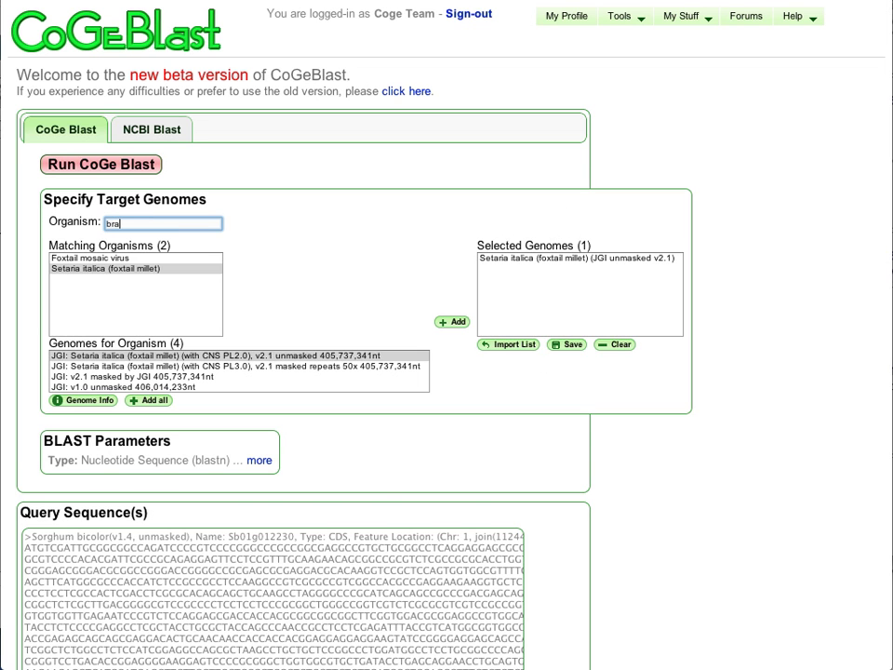
type("chy")
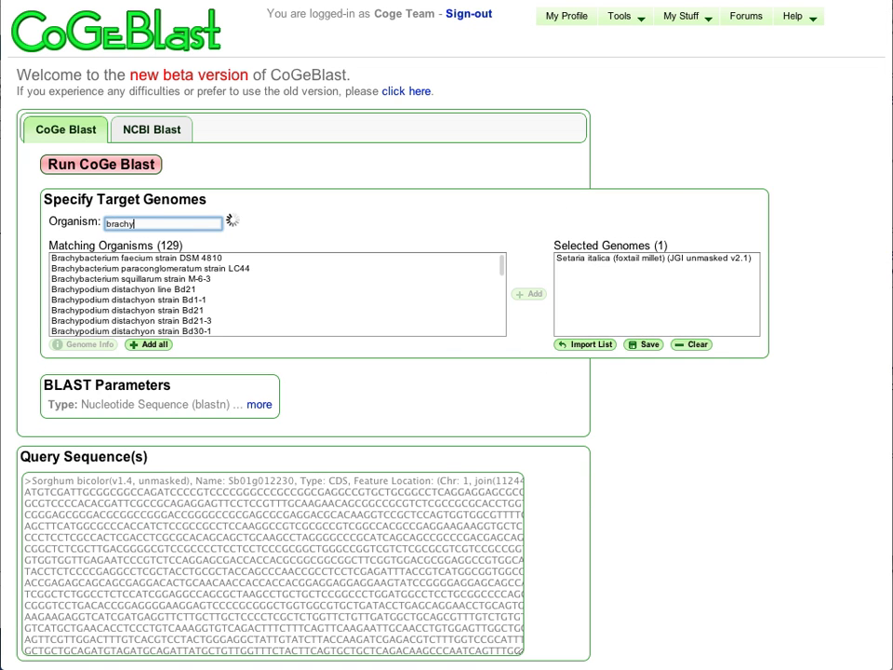
left_click(206, 288)
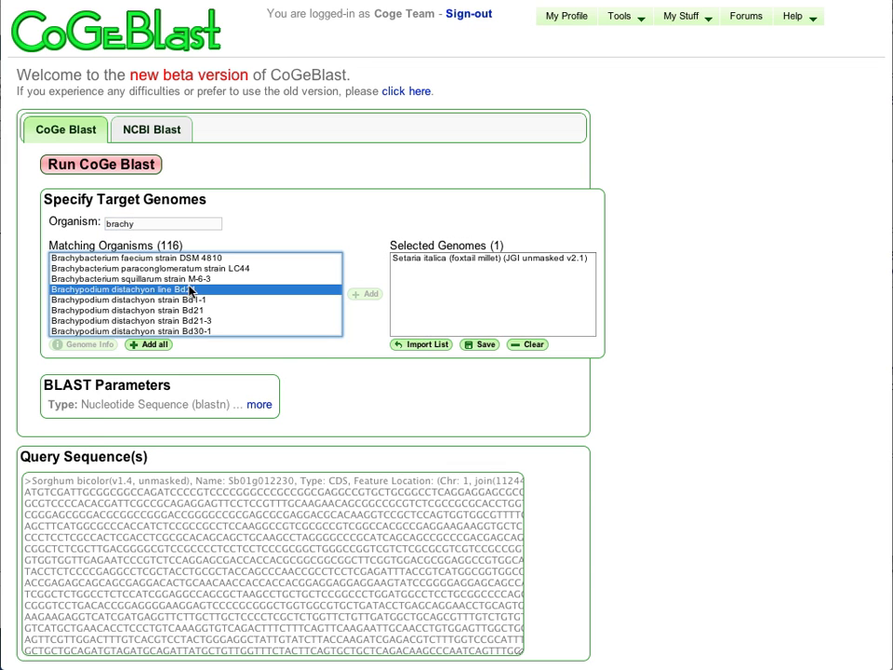
left_click(485, 323)
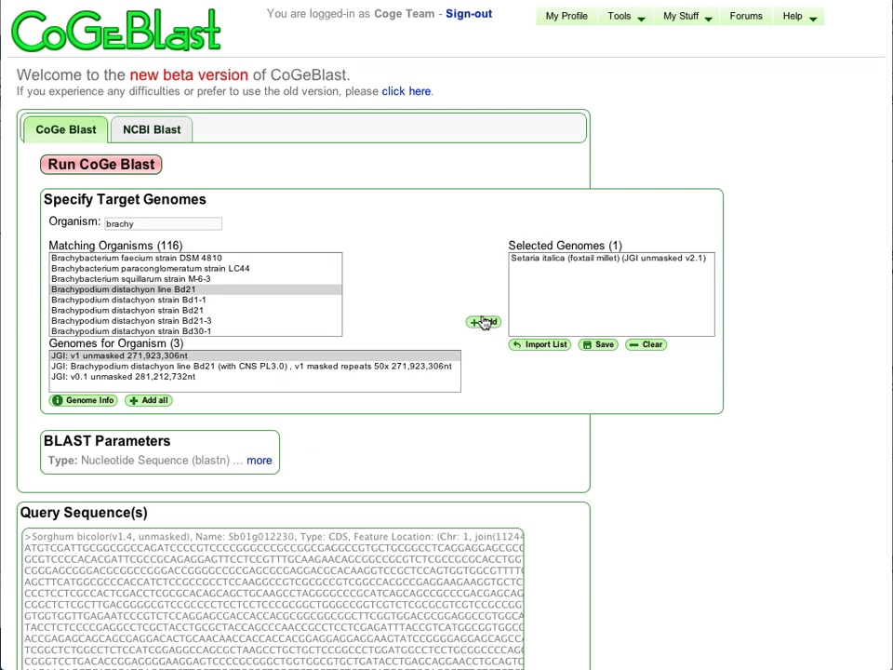
left_click(107, 168)
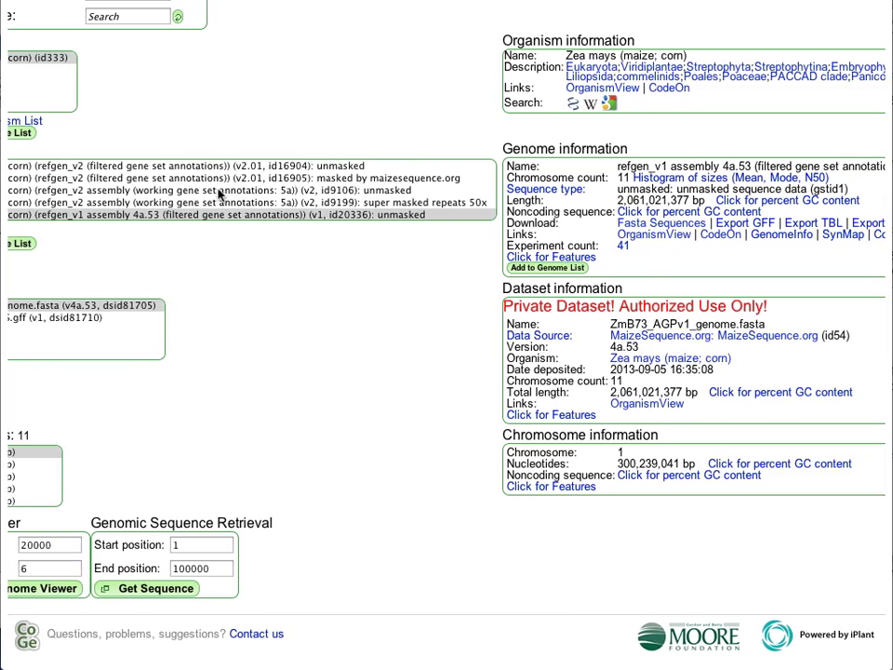
Replace the maize organism search with 'arab'.
scroll(220, 193, "up", 5)
left_click(146, 132)
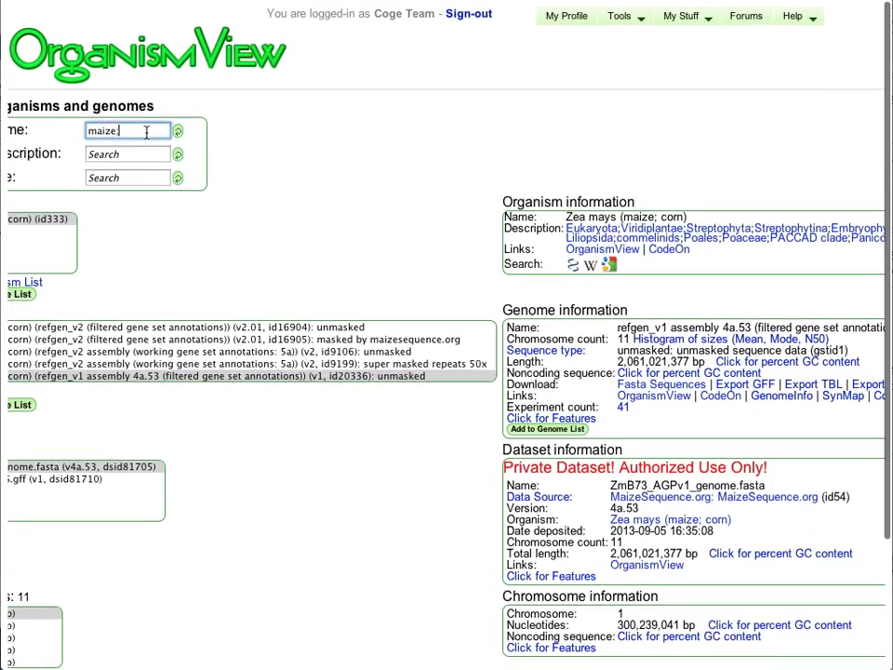
triple_click(146, 133)
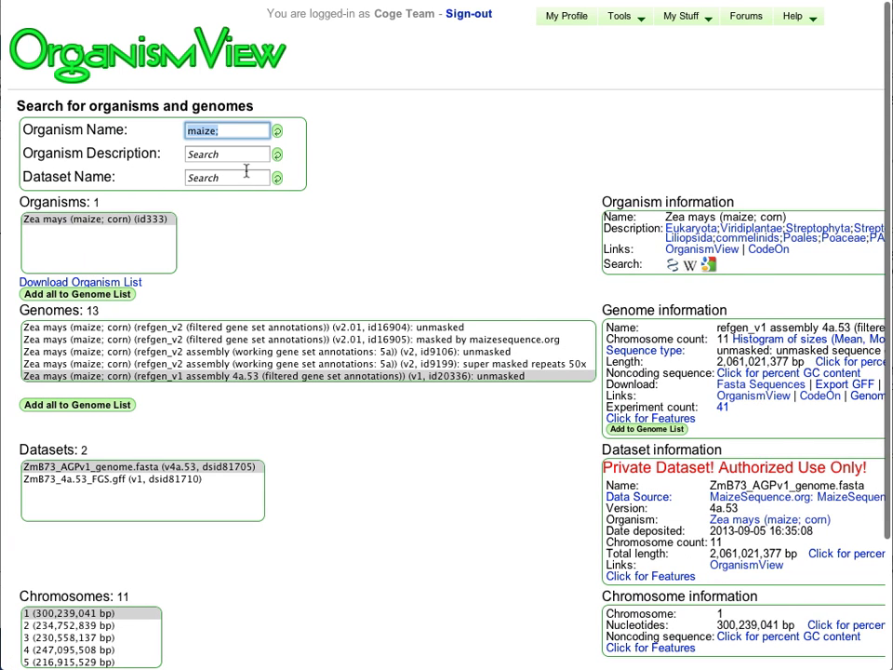
type("arabid")
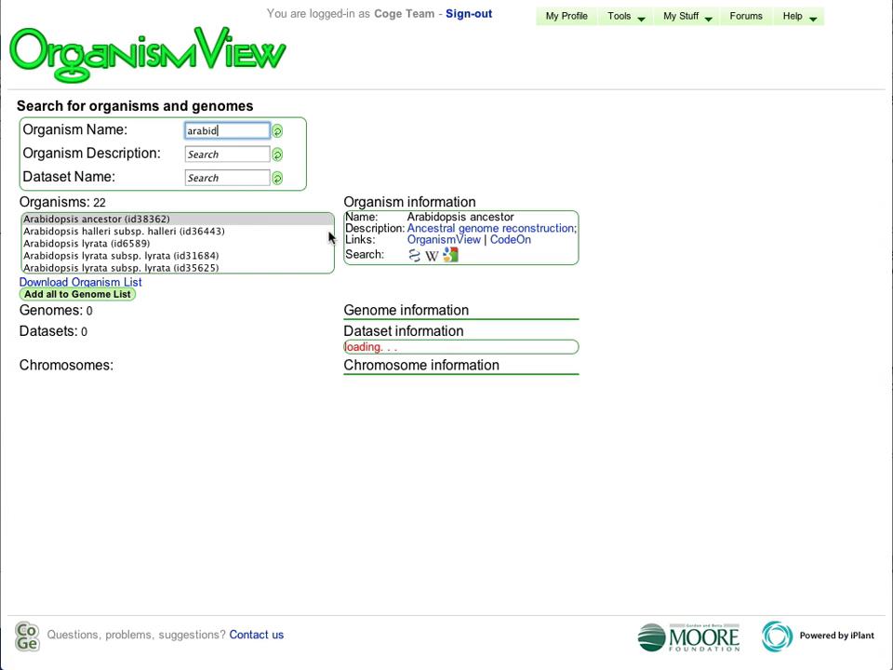
Choose Arabidopsis thaliana Col-0 (id1) and launch its genome in the Genome Viewer.
scroll(207, 243, "down", 1)
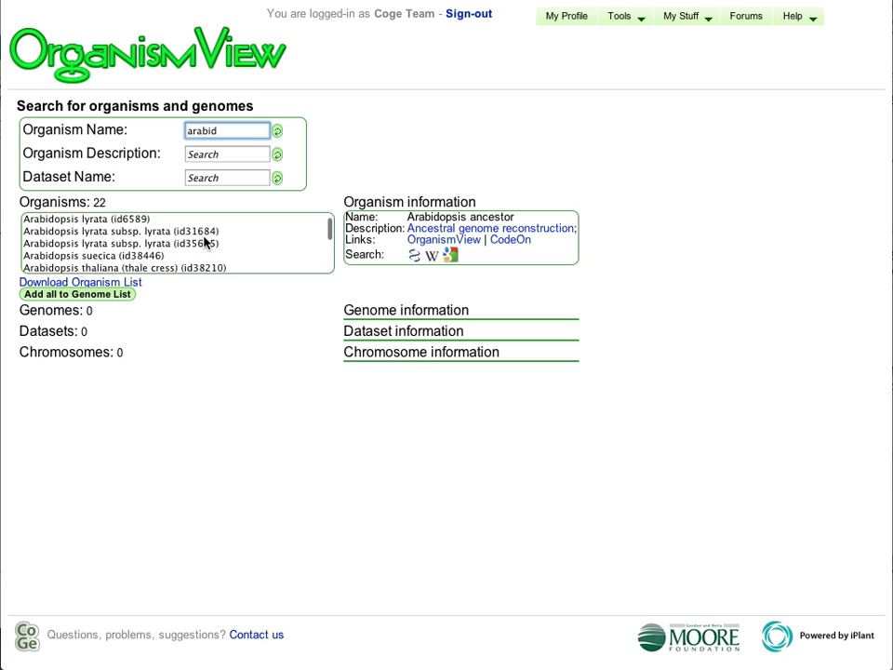
scroll(206, 242, "down", 1)
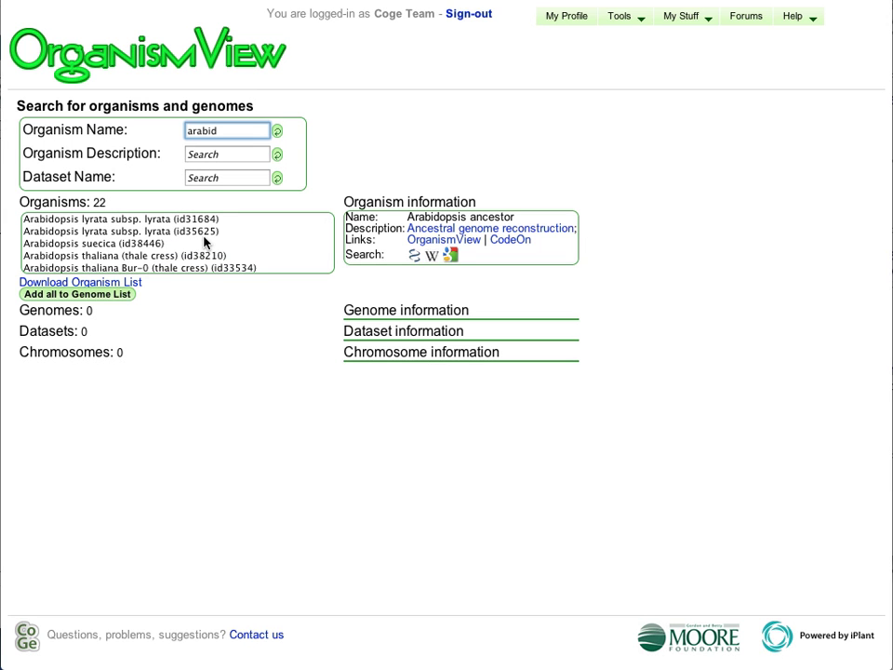
scroll(205, 242, "down", 4)
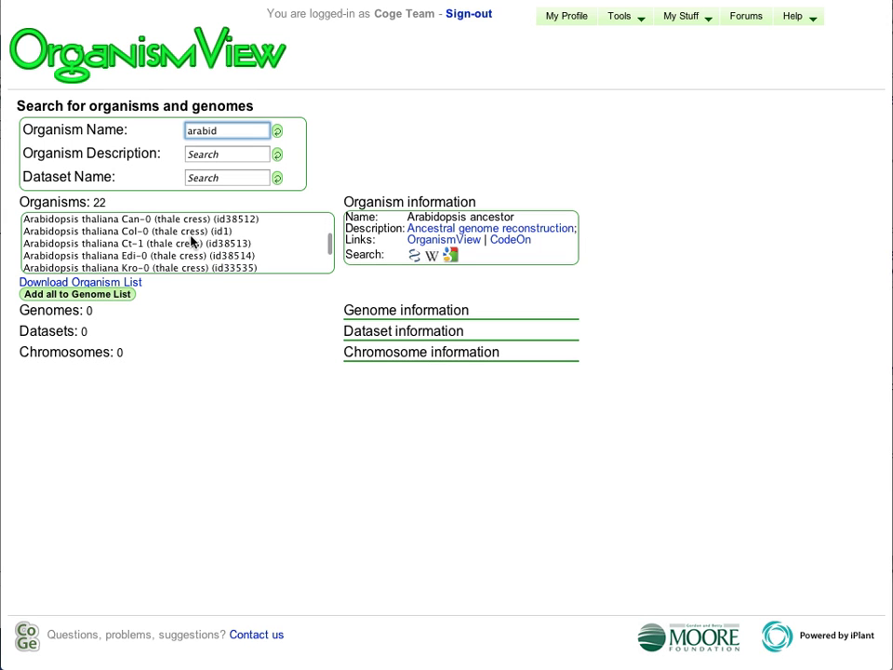
scroll(193, 247, "down", 2)
scroll(194, 247, "up", 3)
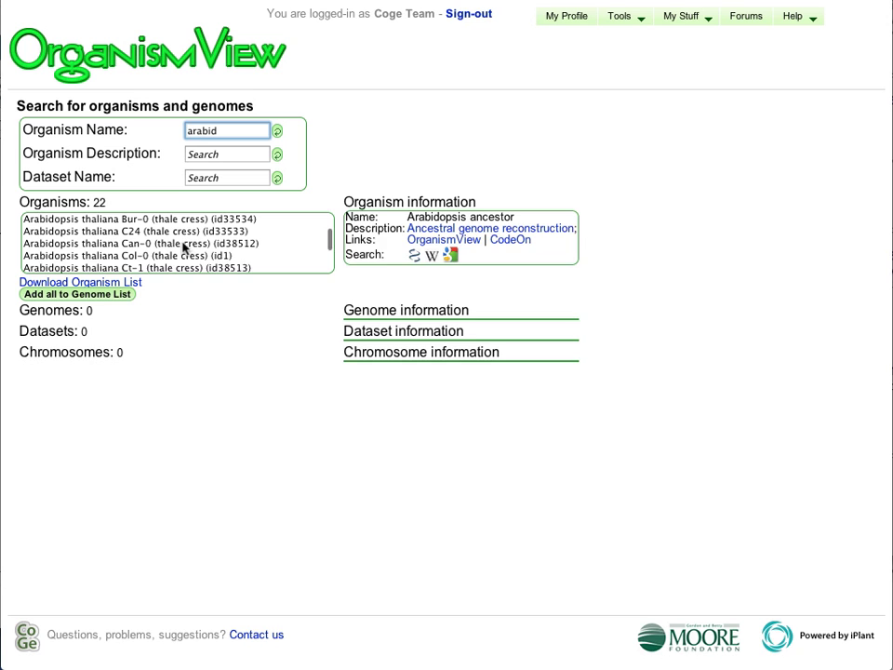
left_click(223, 254)
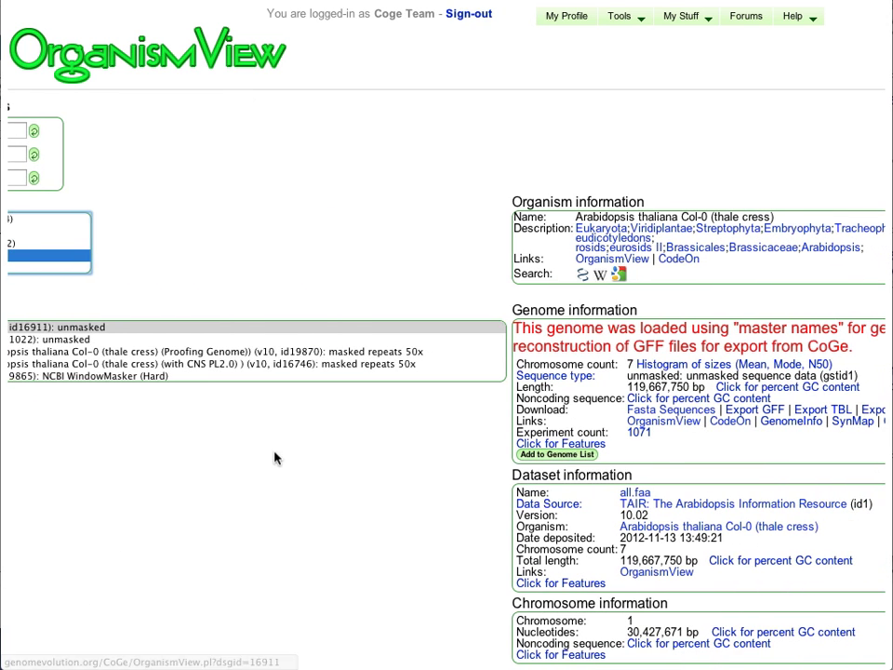
scroll(199, 475, "down", 5)
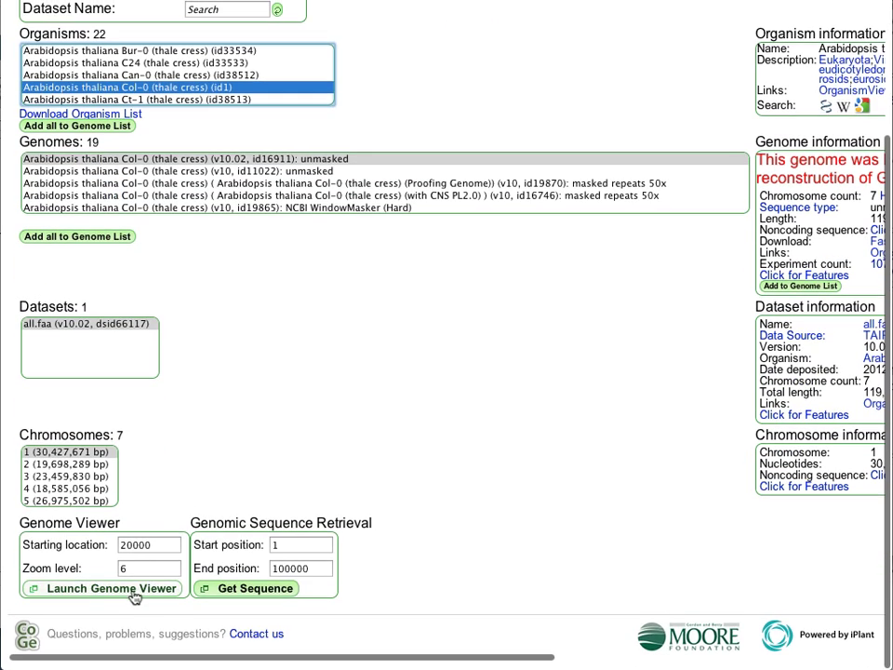
left_click(135, 596)
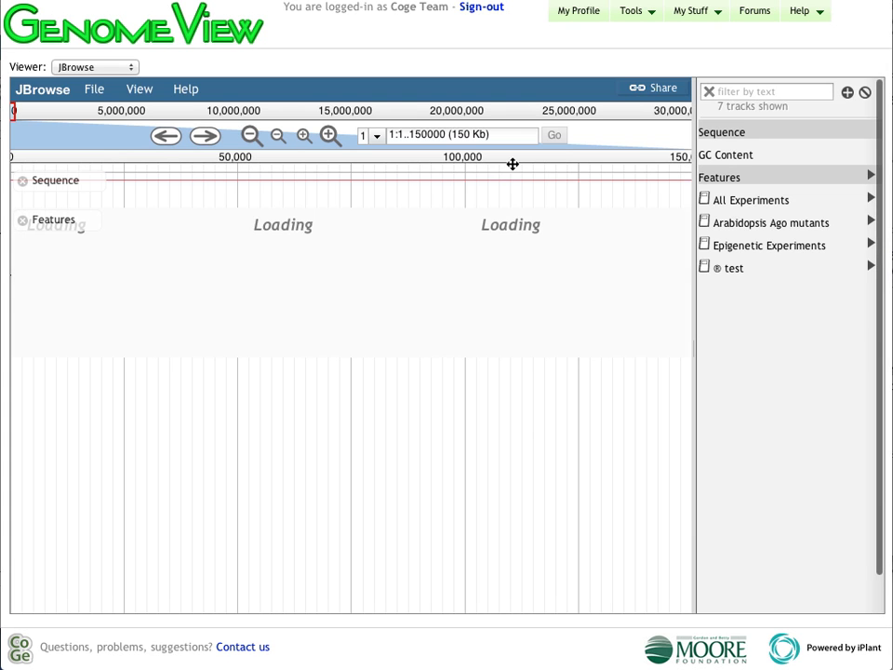
Filter the track list for 'snp' and add the SNPs Ecotype Alt-1 track, briefly adding then removing Bach-7.
left_click(745, 92)
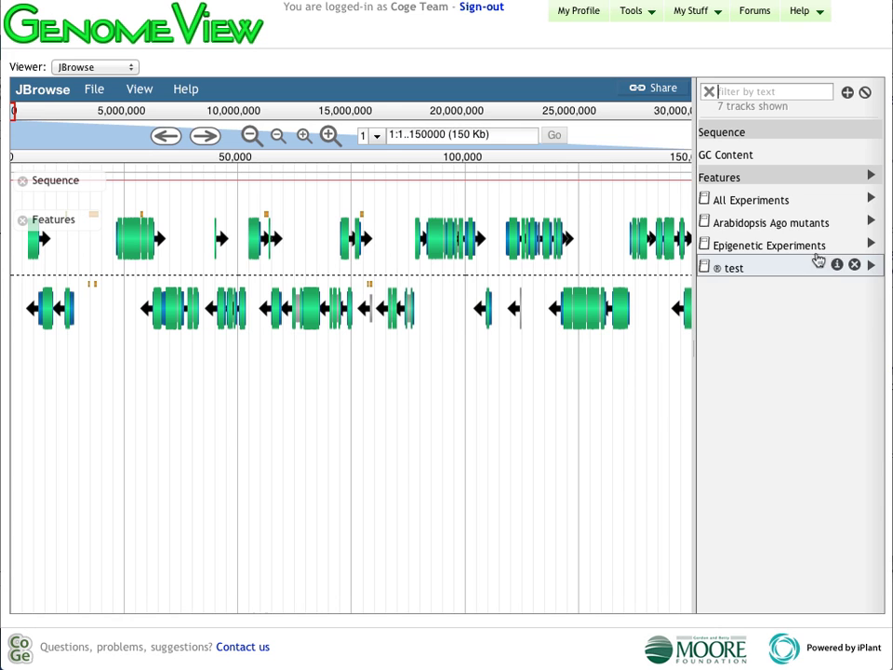
type("sn")
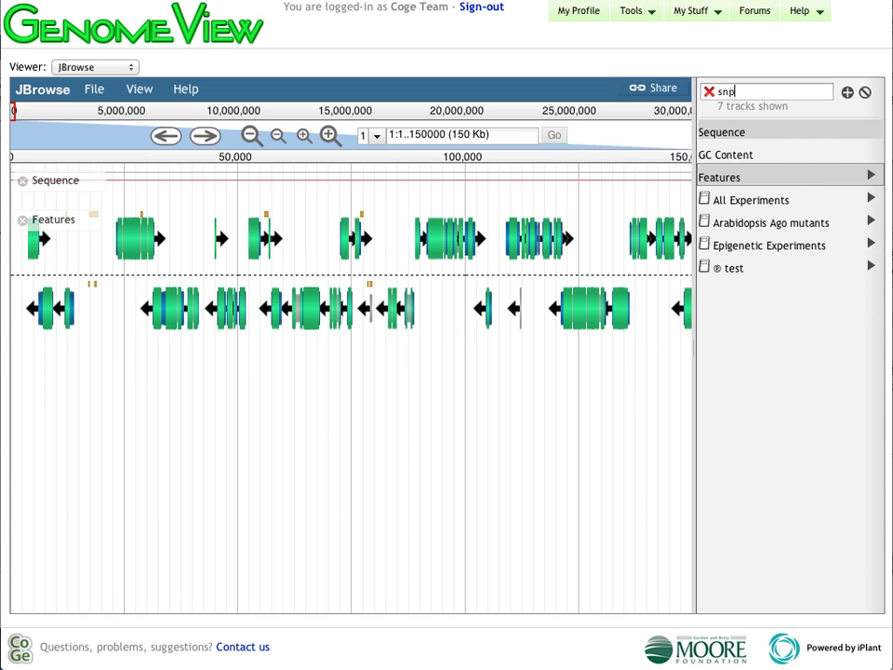
type("p")
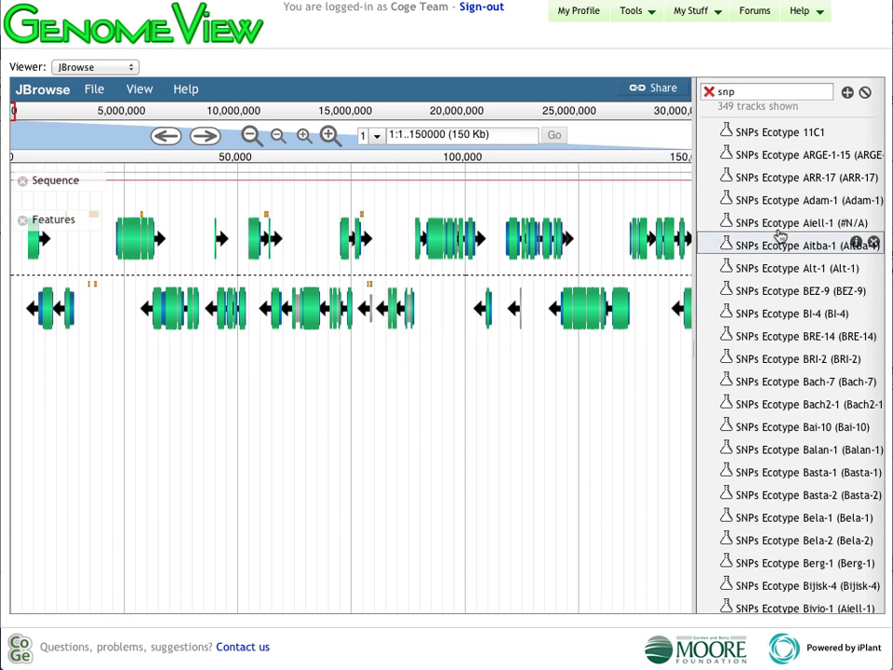
left_click(780, 270)
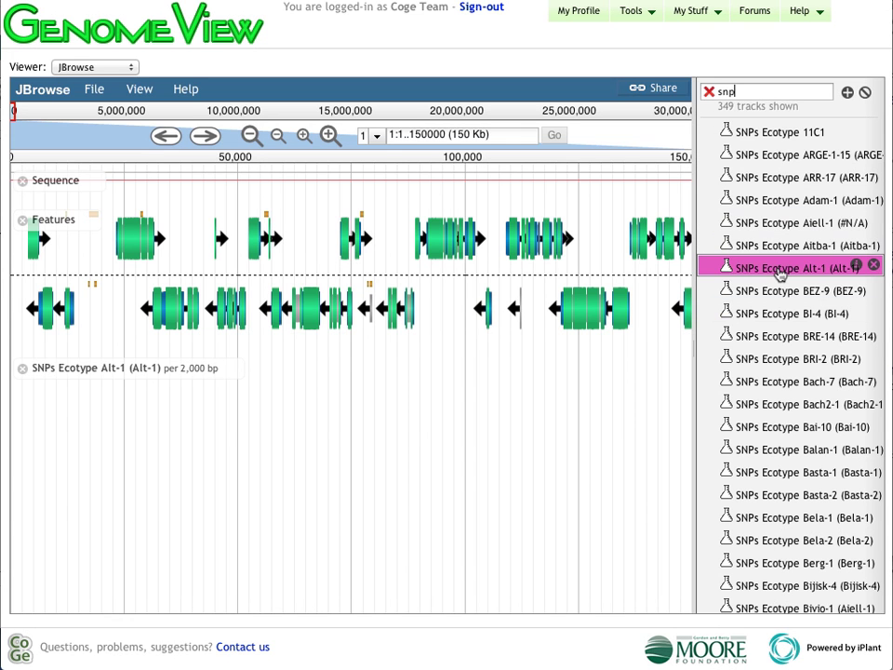
left_click(770, 383)
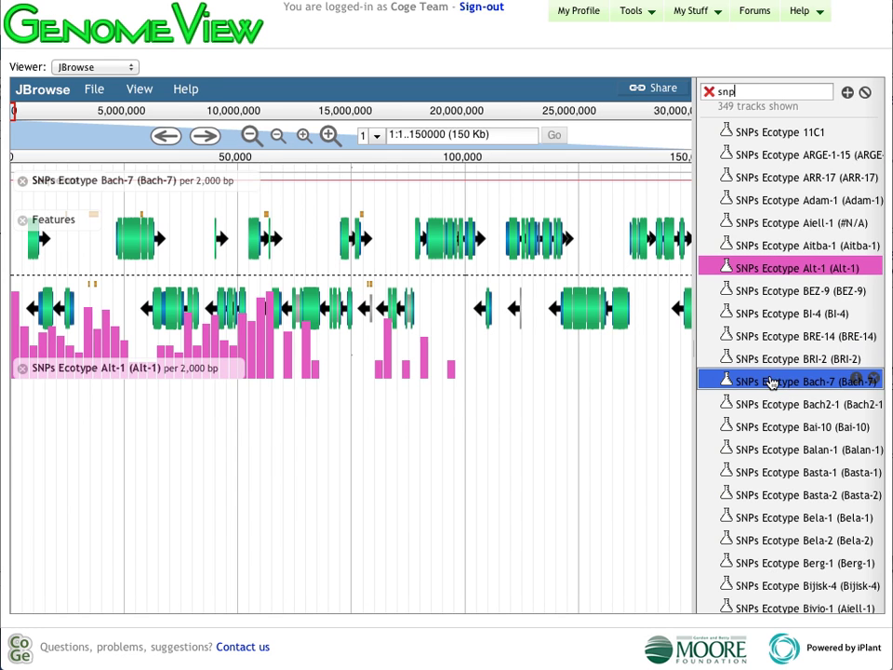
left_click(875, 382)
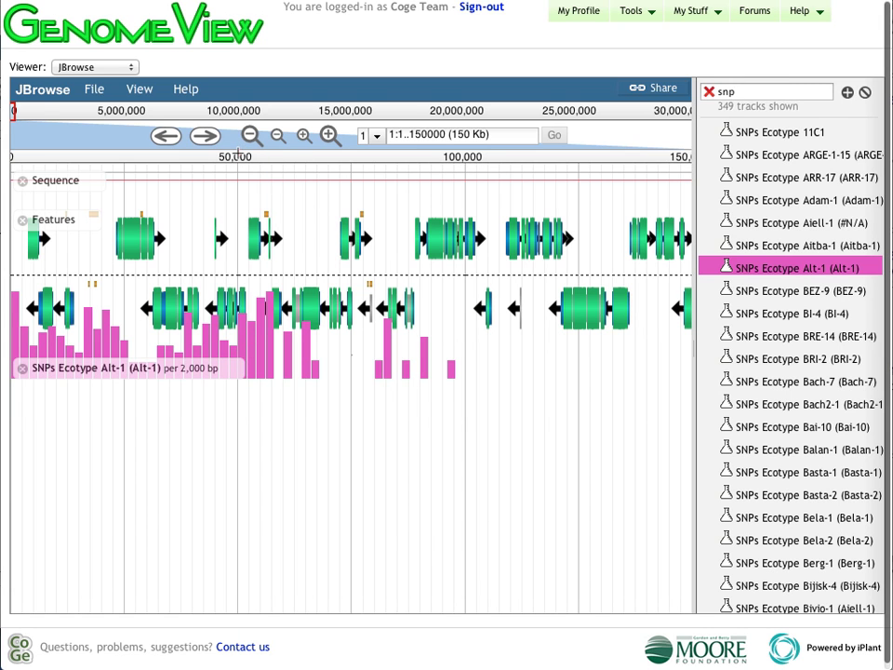
Zoom to bases 51,745–52,075, back out to about 782 bases, then pan right toward AT1G01110.
left_click_drag(237, 155, 265, 156)
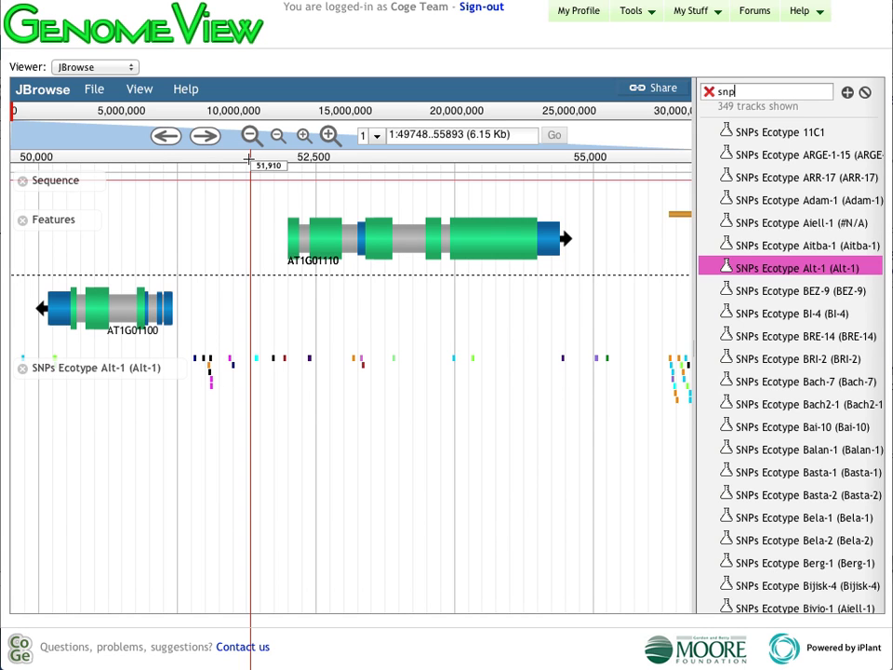
left_click_drag(230, 165, 268, 165)
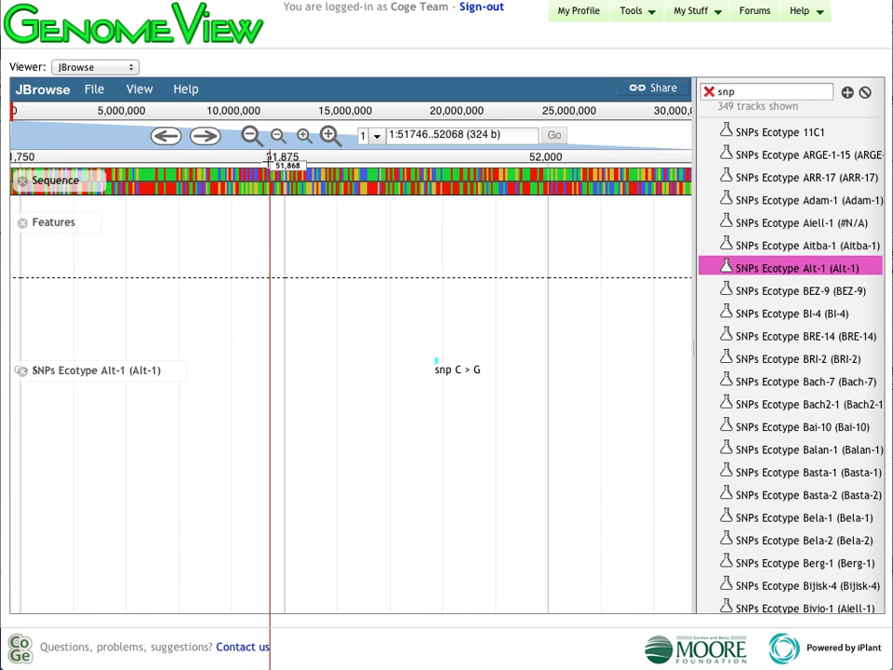
mouse_move(298, 405)
left_mouse_down()
mouse_move(394, 407)
mouse_move(301, 409)
left_mouse_up()
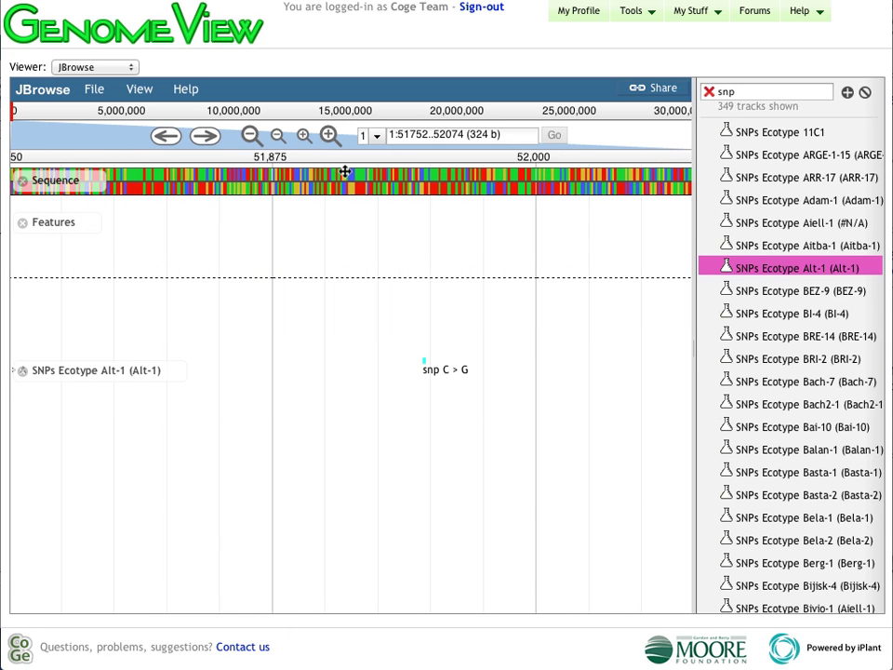
left_click(276, 137)
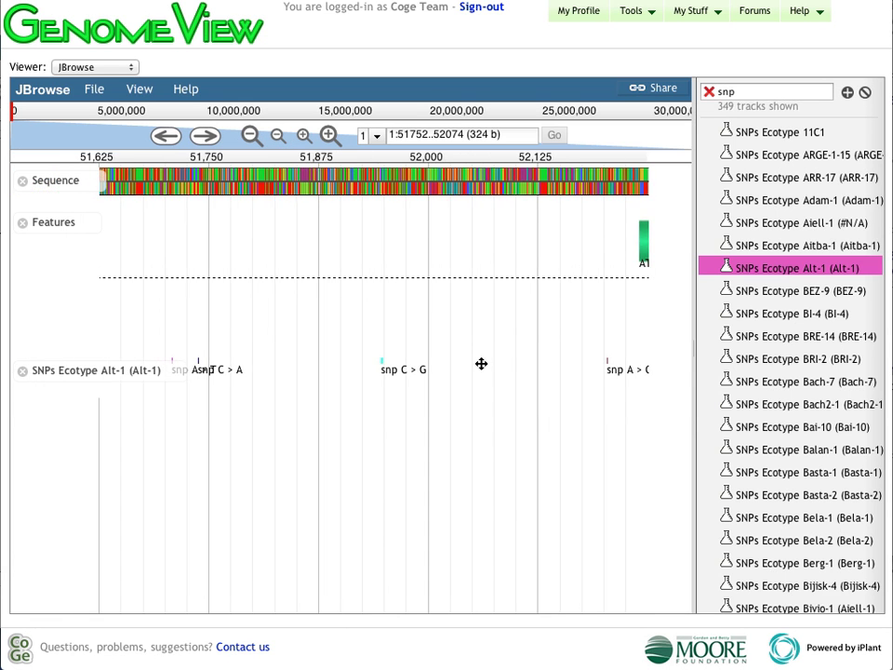
left_click_drag(506, 346, 371, 347)
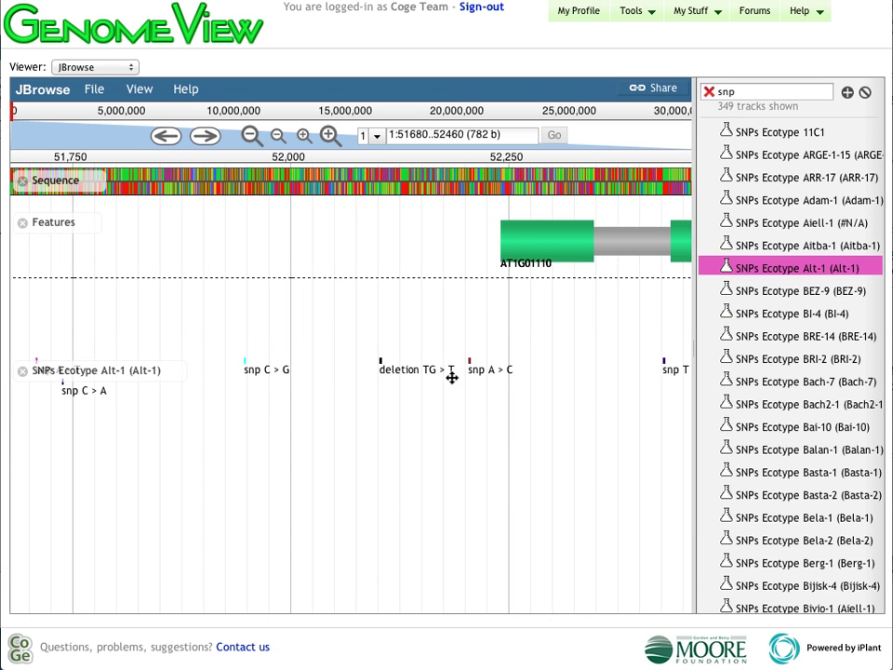
left_click_drag(450, 378, 246, 412)
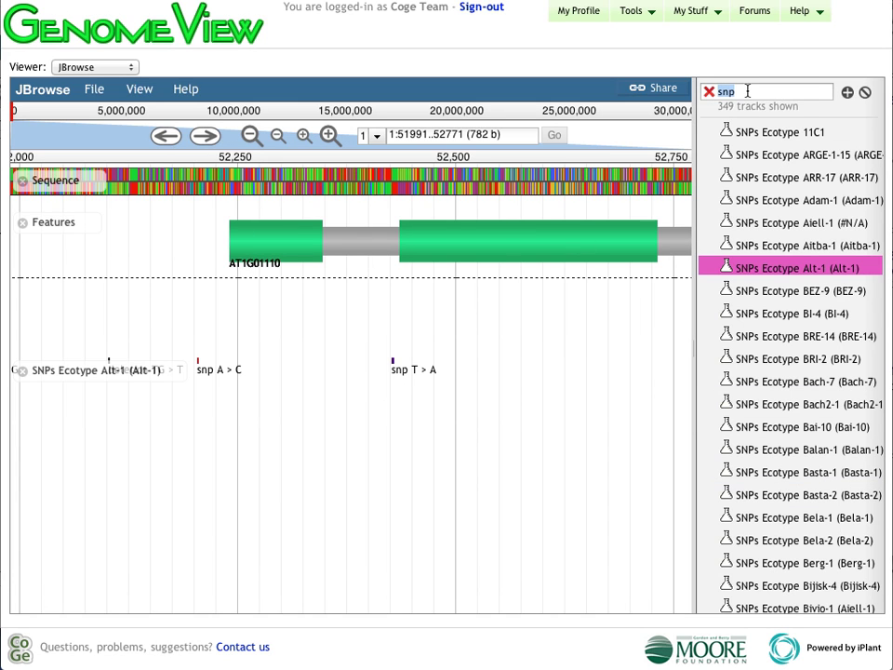
Filter tracks by 'chh' and add the CHH_ago2_Stroud_2013 methylation track.
type("ch")
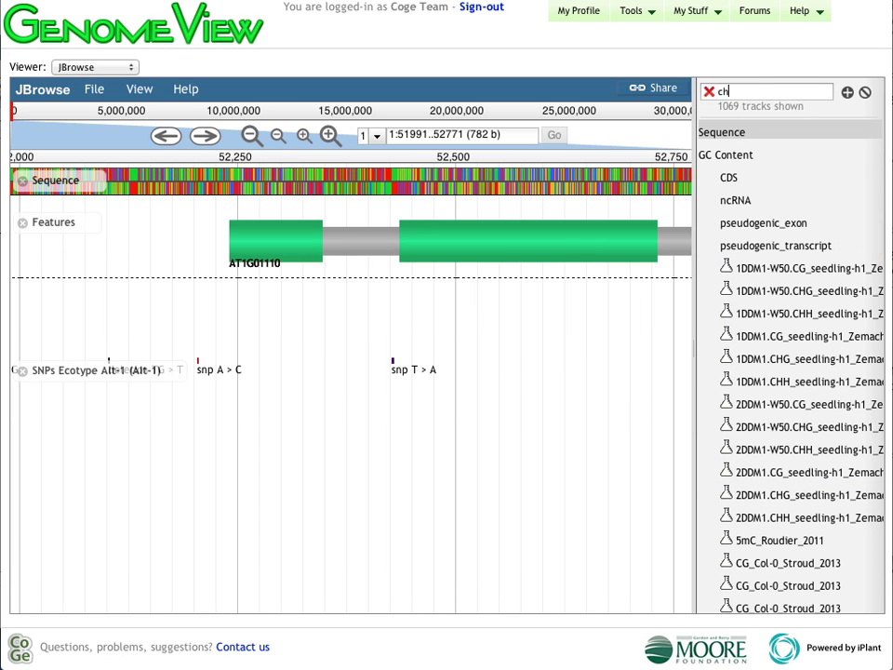
type("h")
scroll(793, 199, "down", 1)
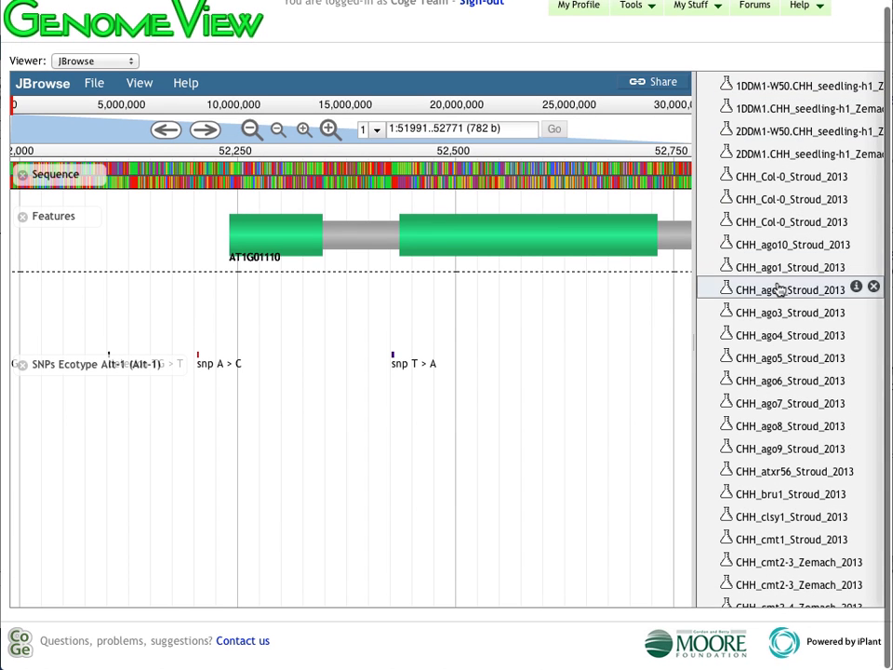
left_click(779, 290)
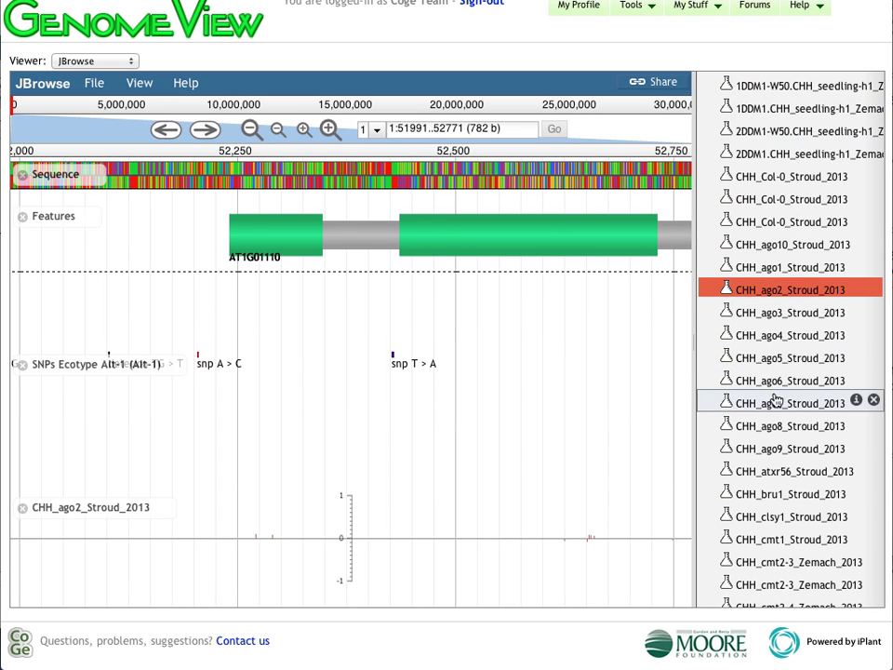
Replace the filter with 'cg' and add the CG_ago5_Stroud_2013 methylation track.
scroll(780, 115, "up", 1)
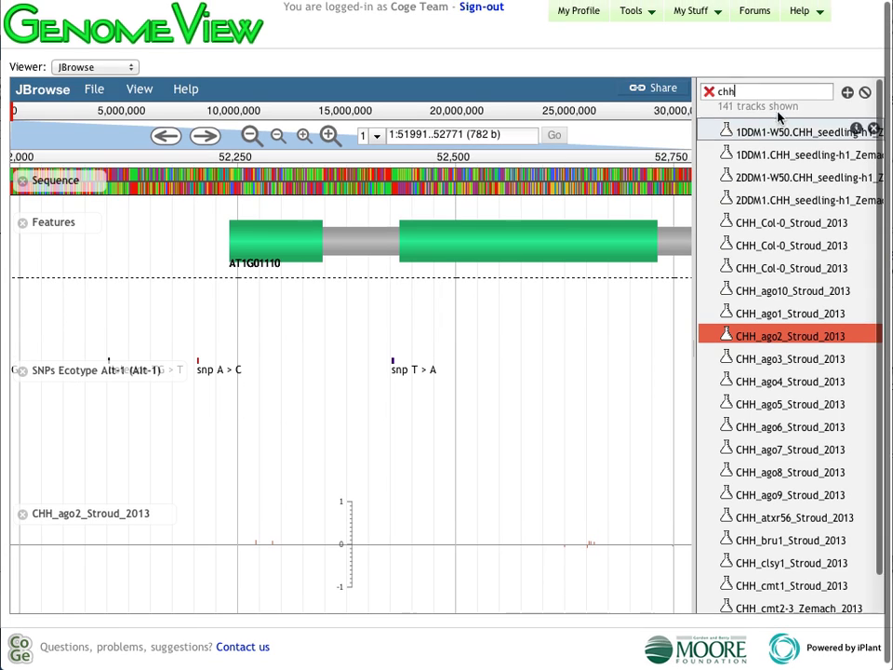
double_click(765, 92)
type("cg")
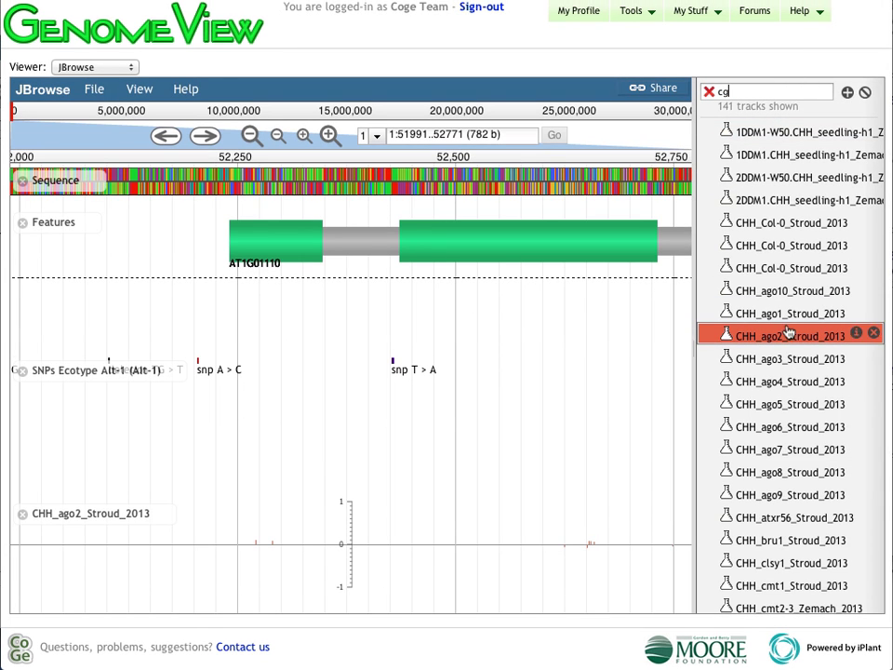
left_click(789, 406)
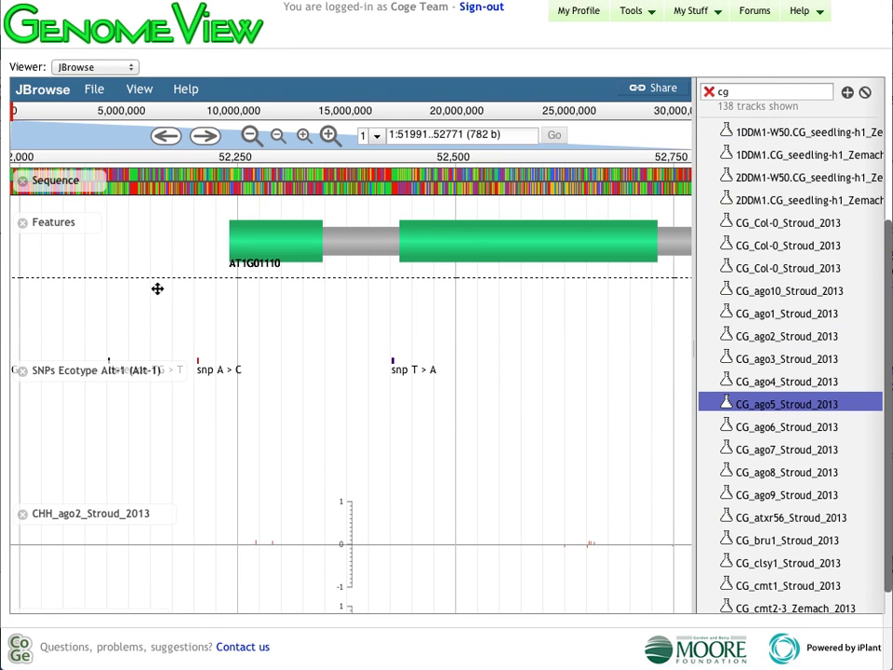
Zoom out step by step through 1.56, 3.91 and 7.81 Kb to about 39 Kb.
left_click(278, 136)
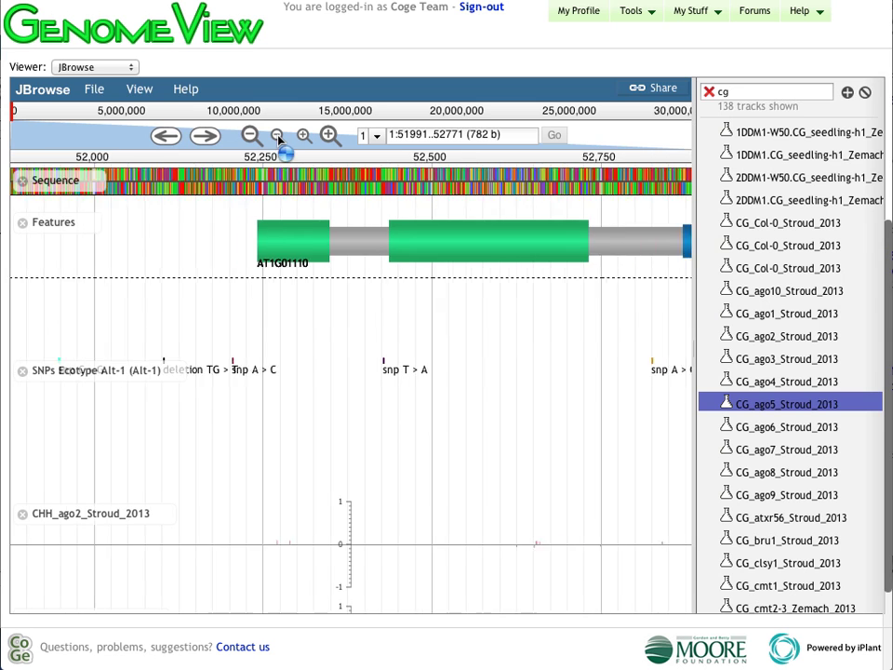
left_click(278, 135)
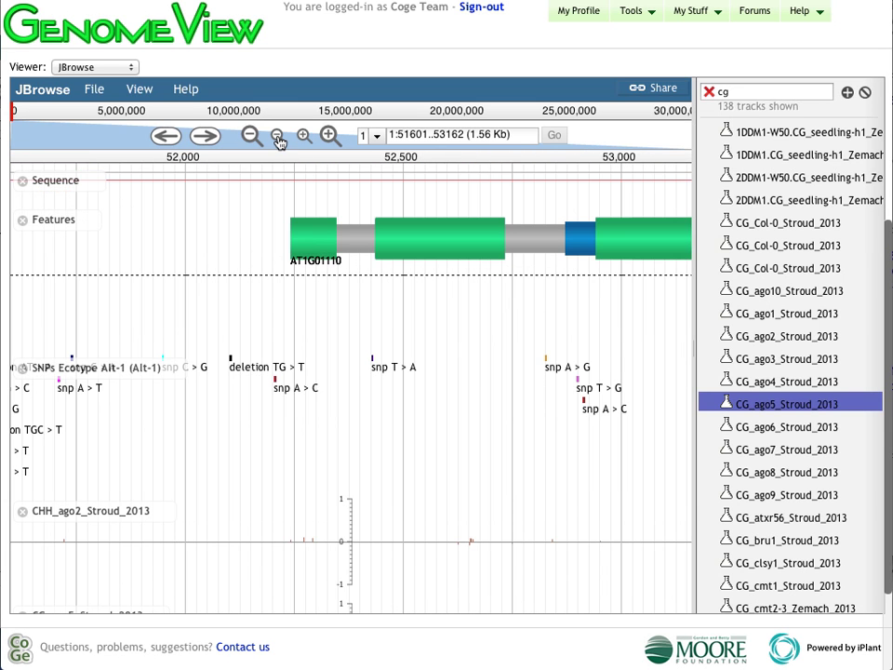
left_click(278, 136)
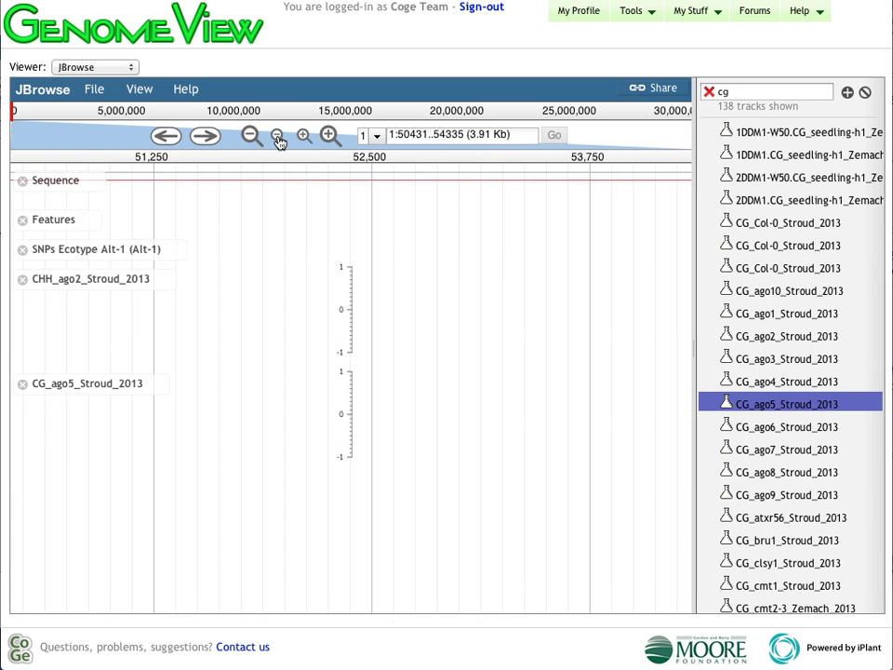
left_click(278, 135)
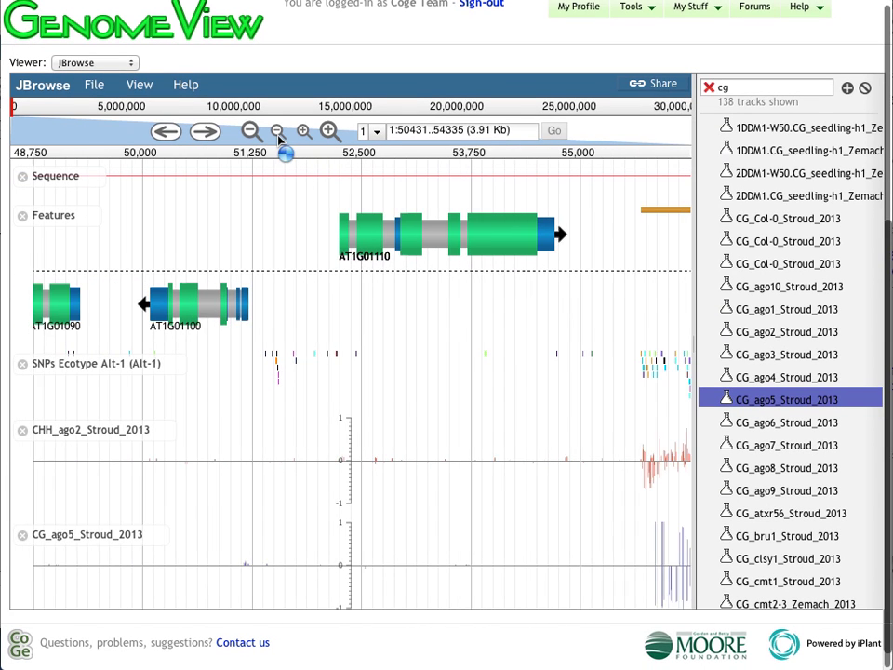
left_click(255, 135)
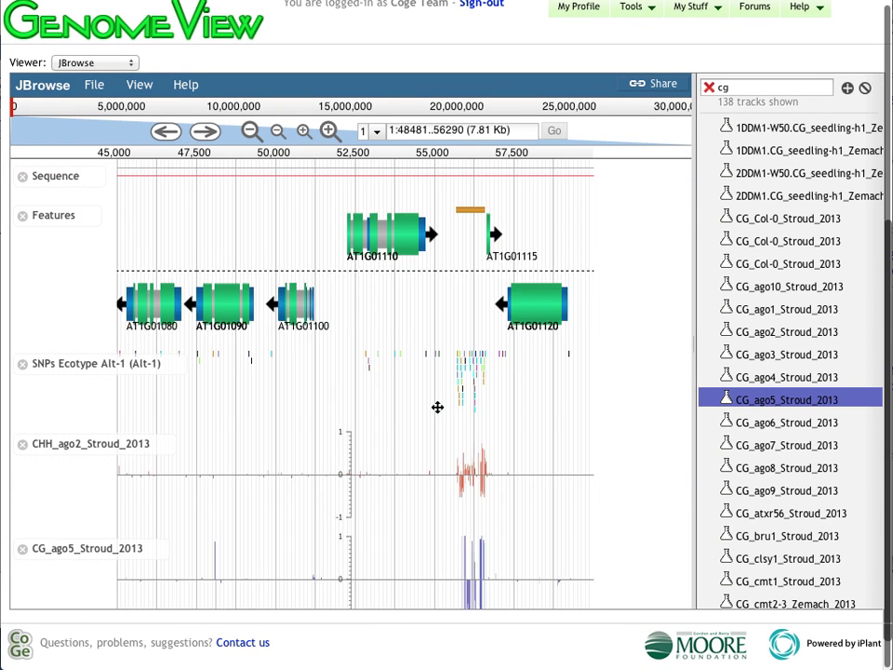